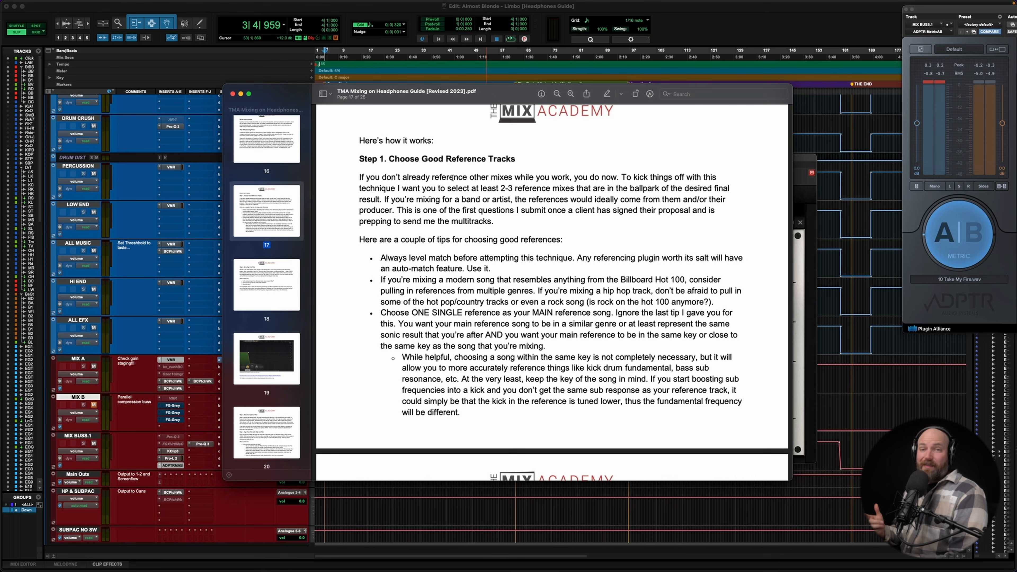
- Switch to the Pro Tools session and move the MIX A Virtual Mix Rack window clear of the MIX B and MIX BUSS tracks
key(super+Tab)
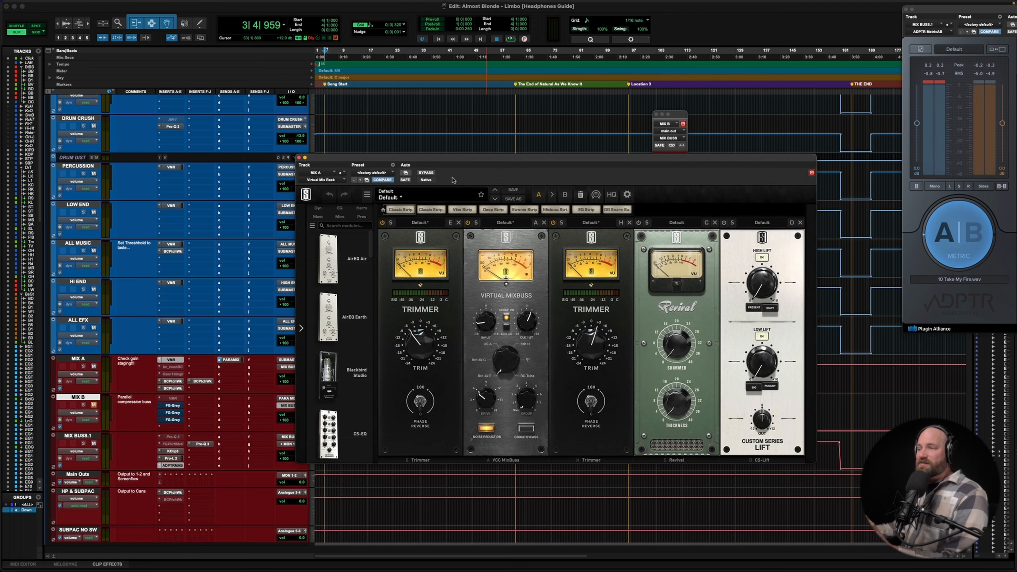
drag(401, 158, 345, 77)
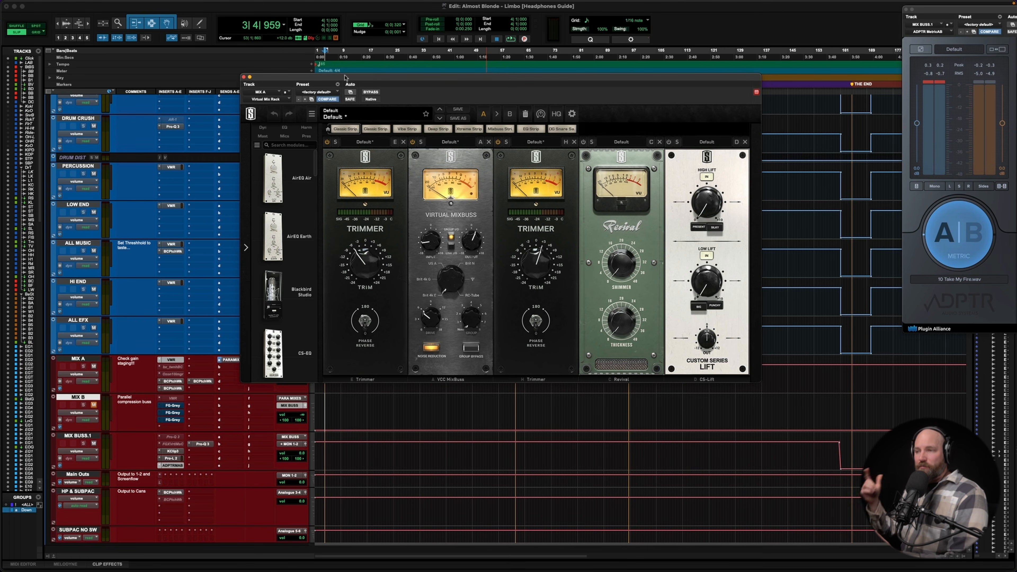
drag(352, 78, 346, 83)
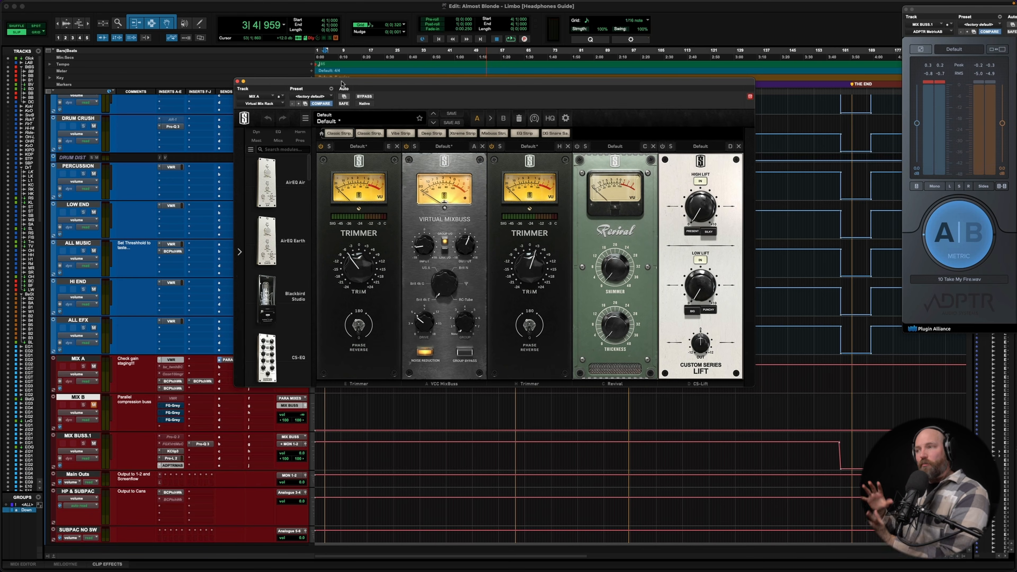
drag(341, 83, 340, 90)
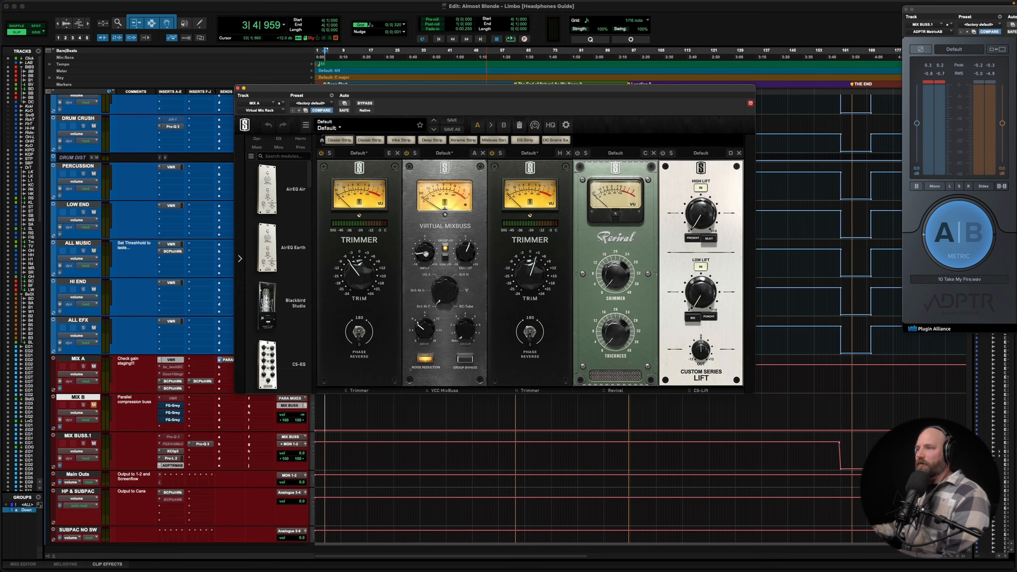
- Play the mix and adjust the Virtual MixBuss input and output levels in the MIX A Virtual Mix Rack
key(space)
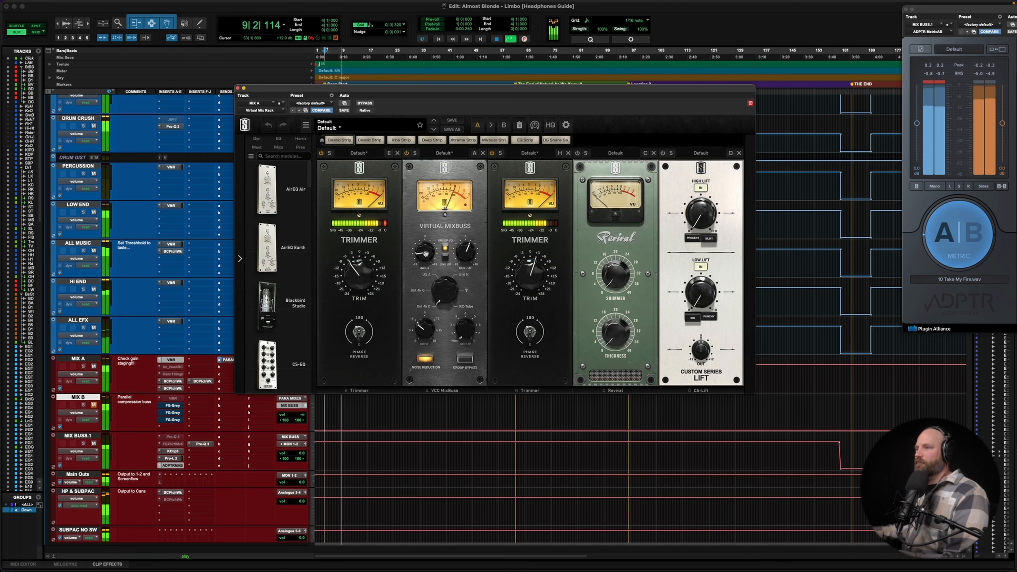
key(space)
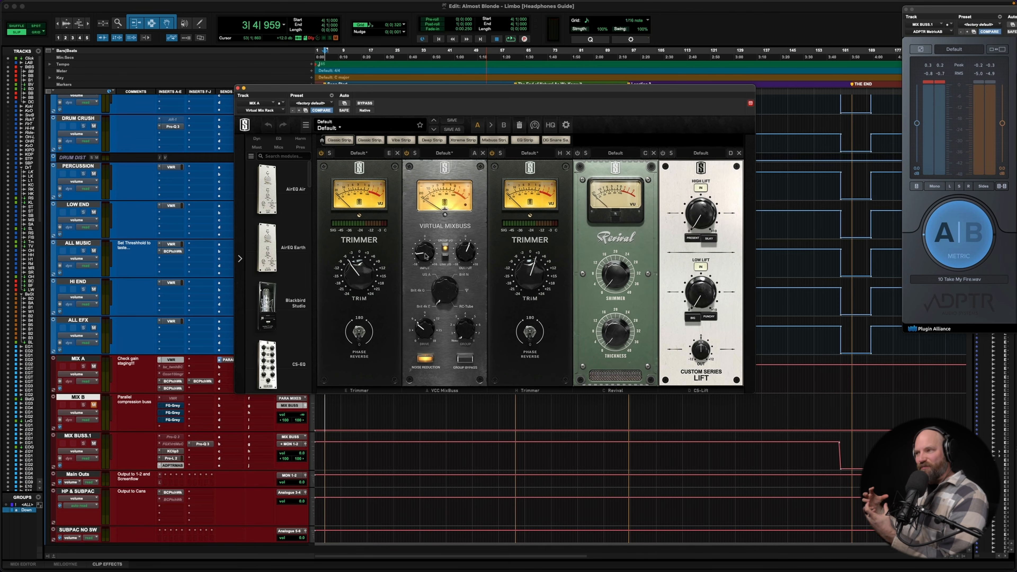
key(space)
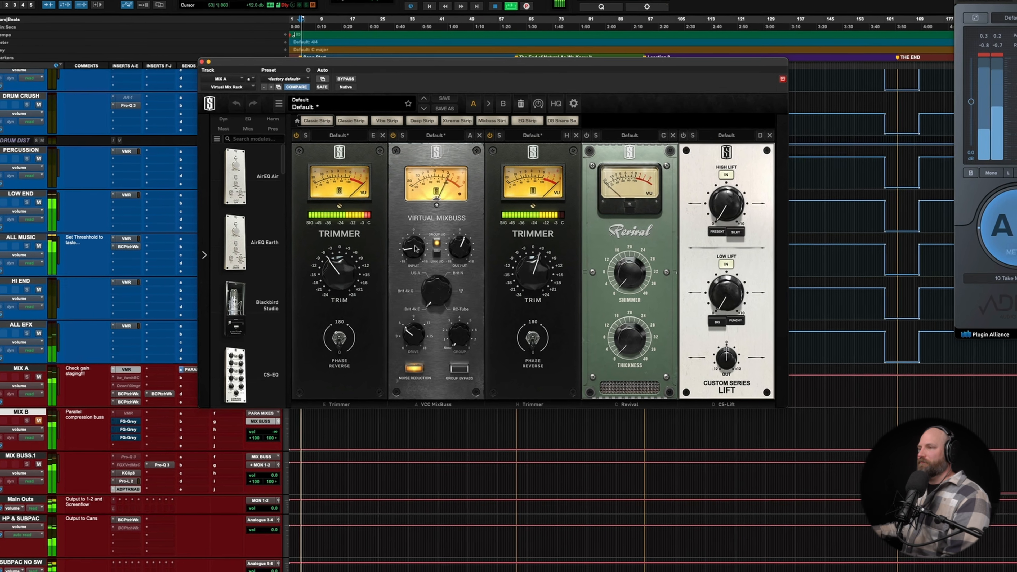
drag(426, 256, 451, 238)
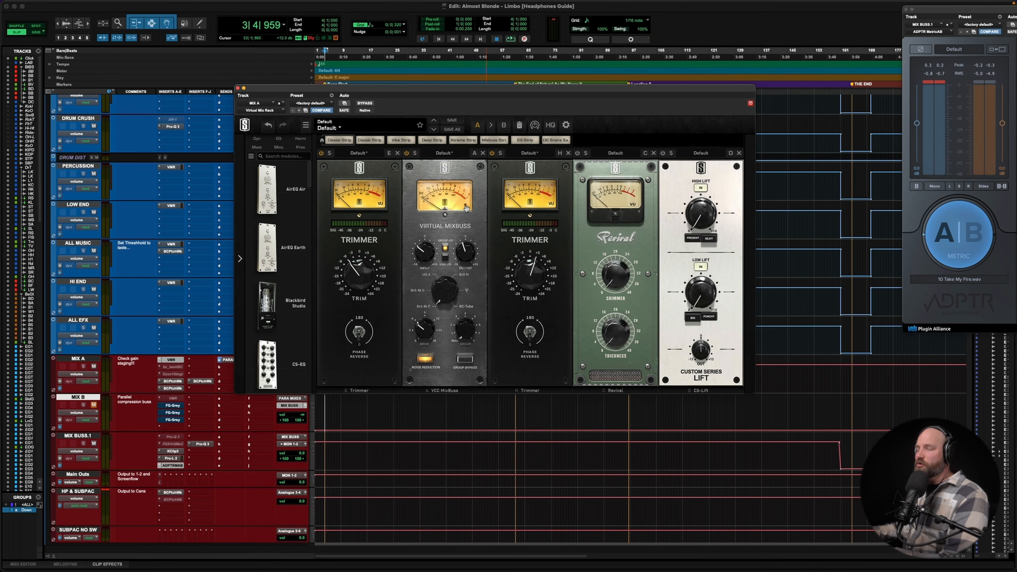
key(space)
mouse_move(422, 258)
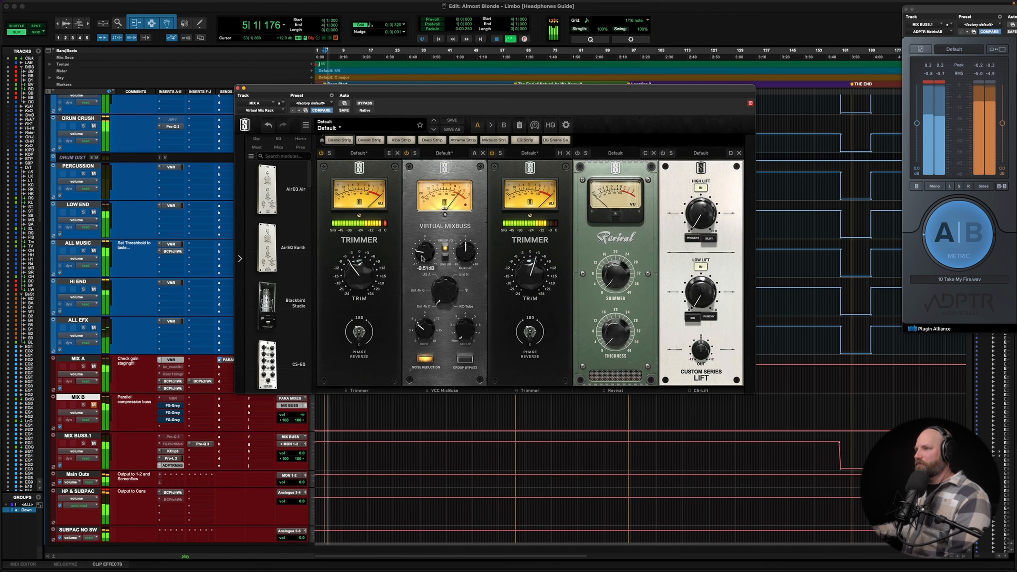
drag(423, 258, 460, 253)
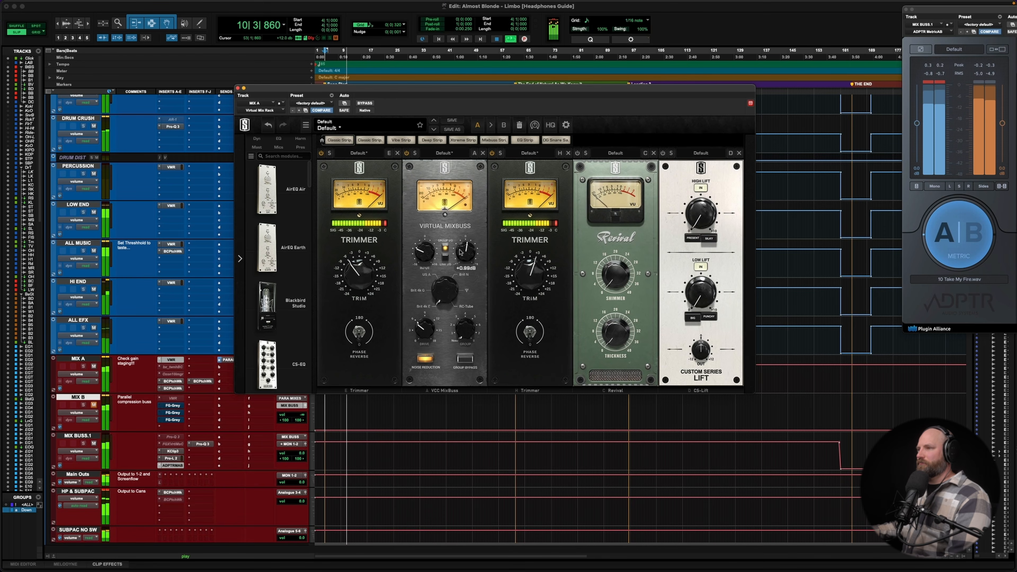
key(space)
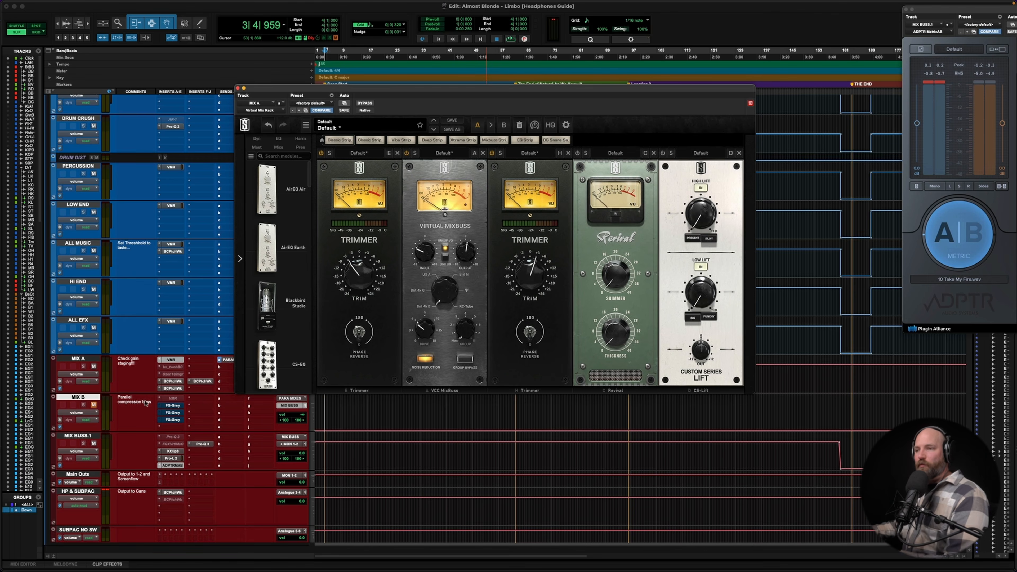
- Close the Virtual Mix Rack, then unmute MIX B with its first FG-Grey compressor active and open
click(238, 87)
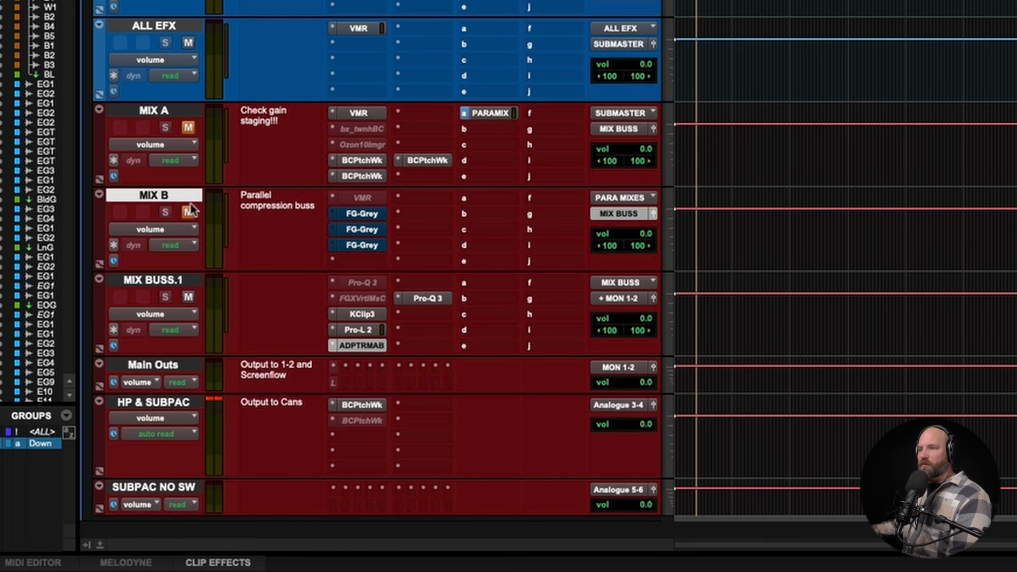
click(176, 112)
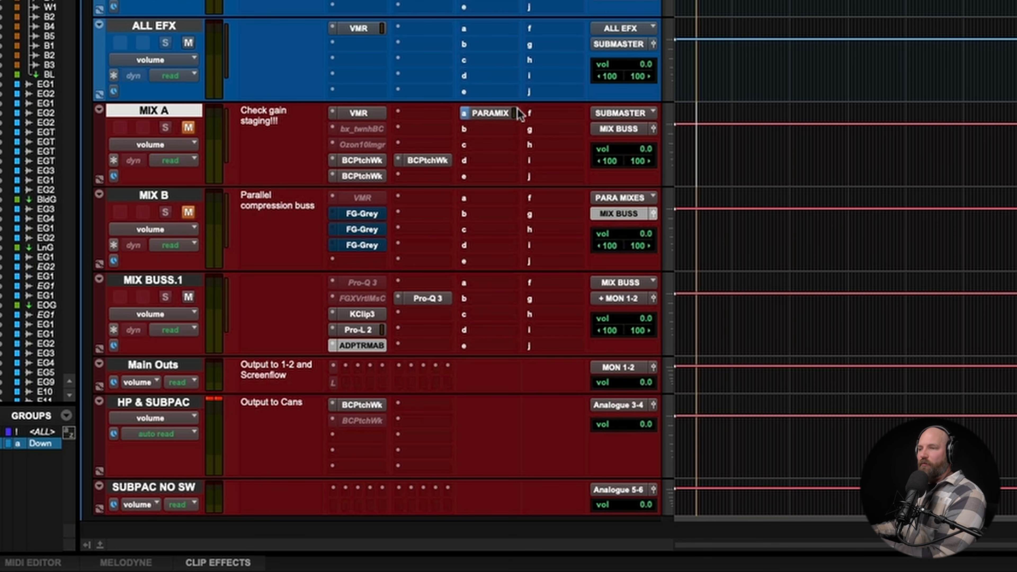
click(153, 196)
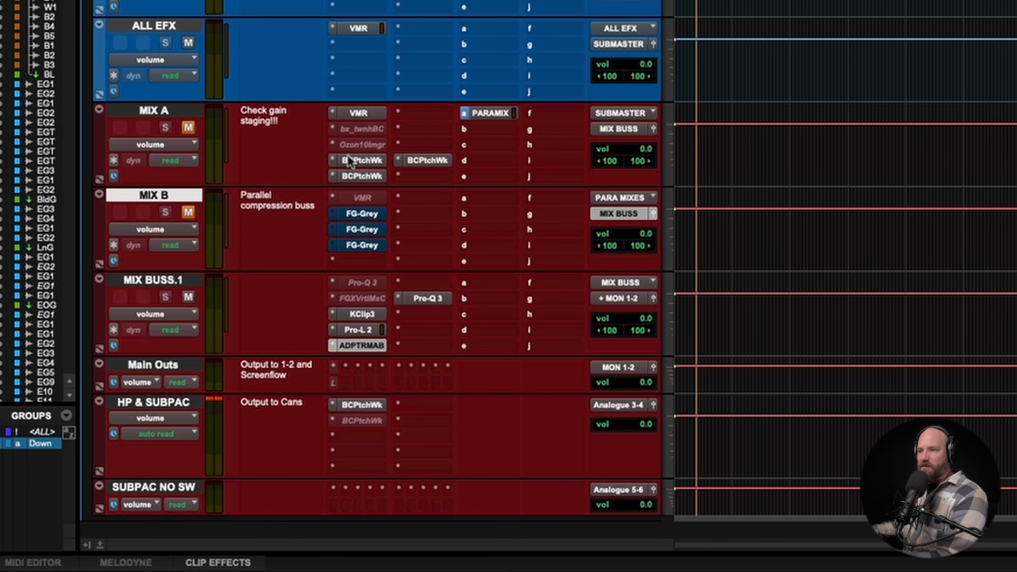
super+click(357, 213)
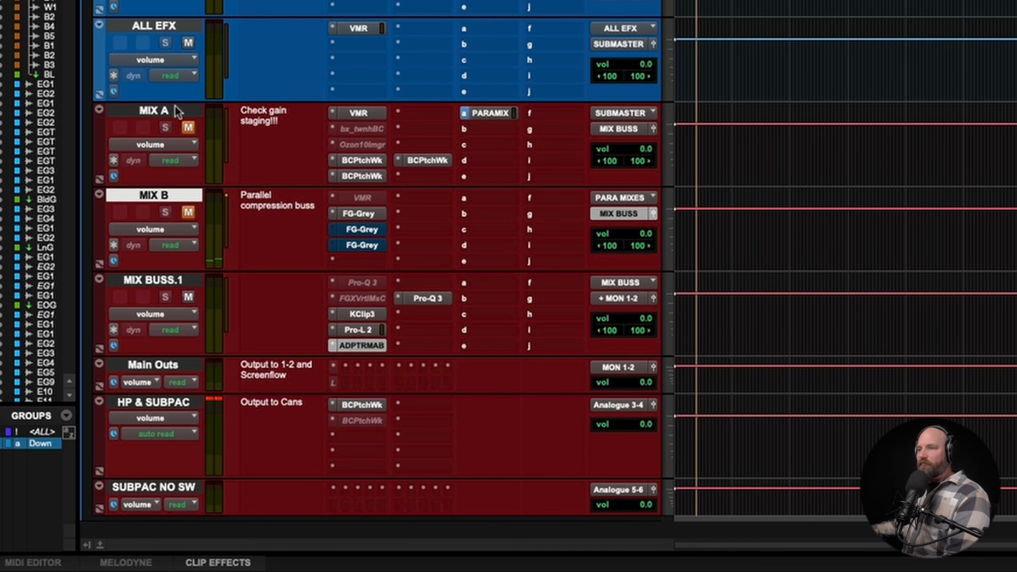
click(188, 212)
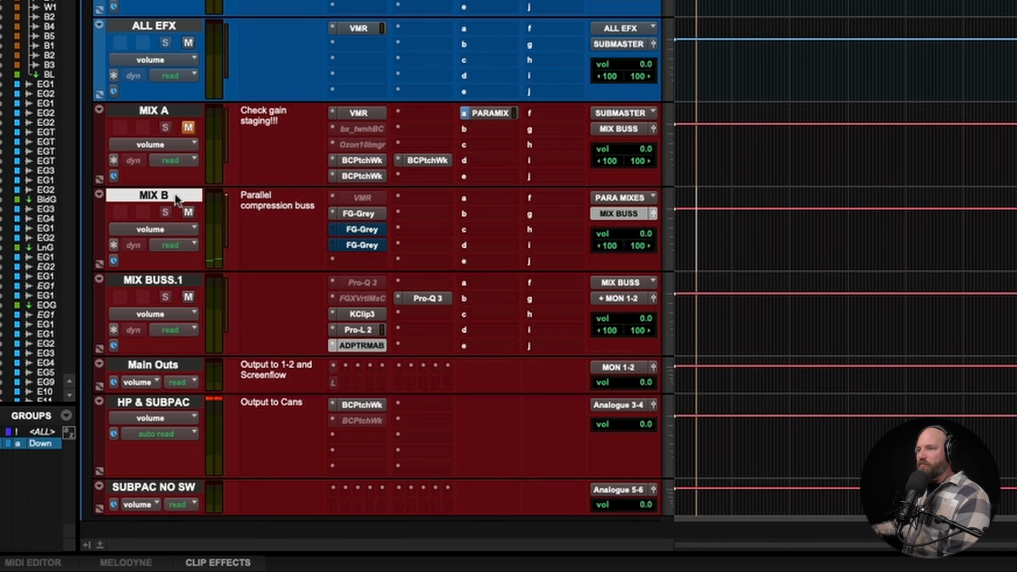
click(366, 213)
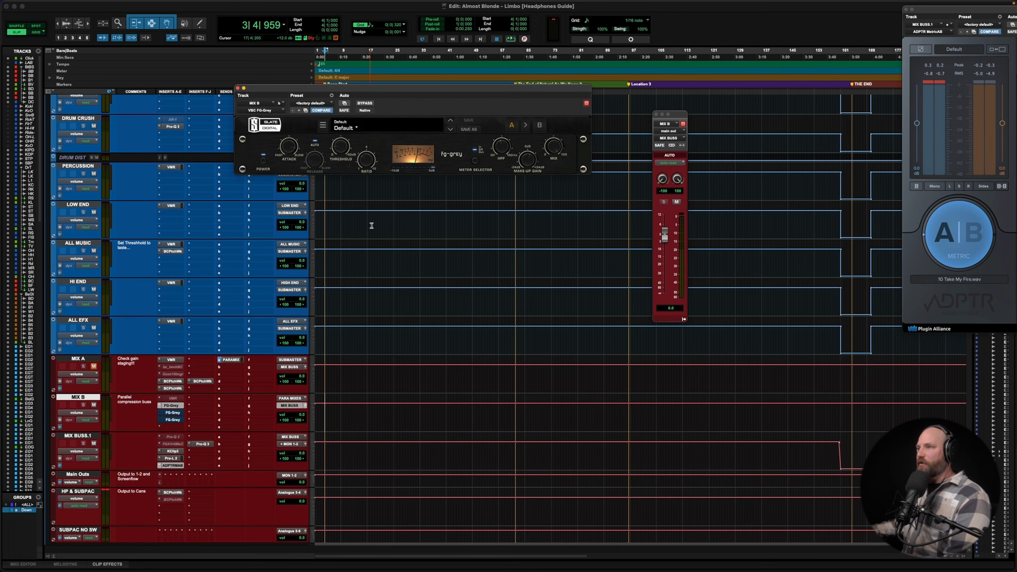
drag(384, 94, 423, 153)
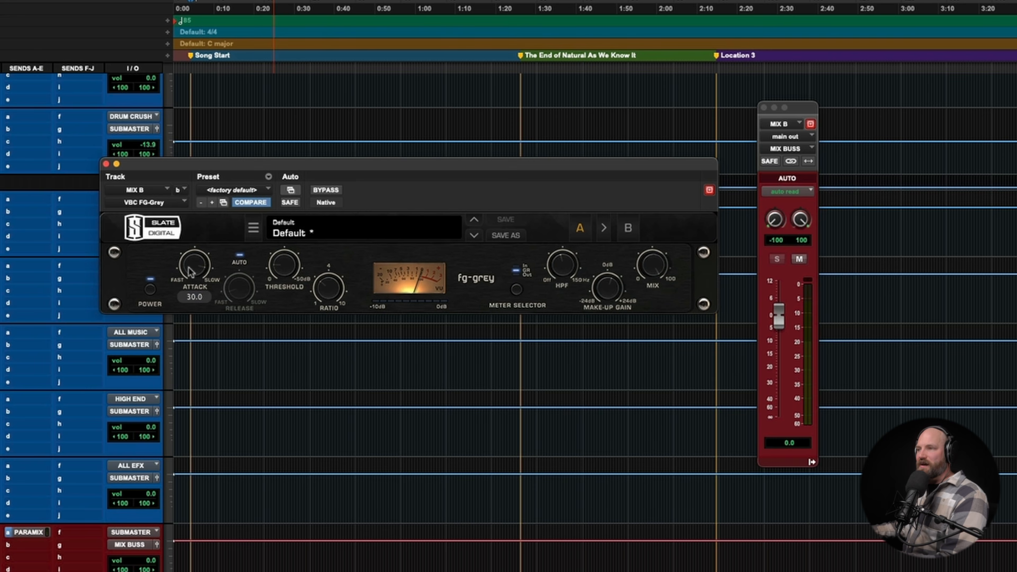
- Fine-tune the first FG-Grey's threshold on MIX B during playback and compare the compressed sound with bypass
mouse_move(332, 296)
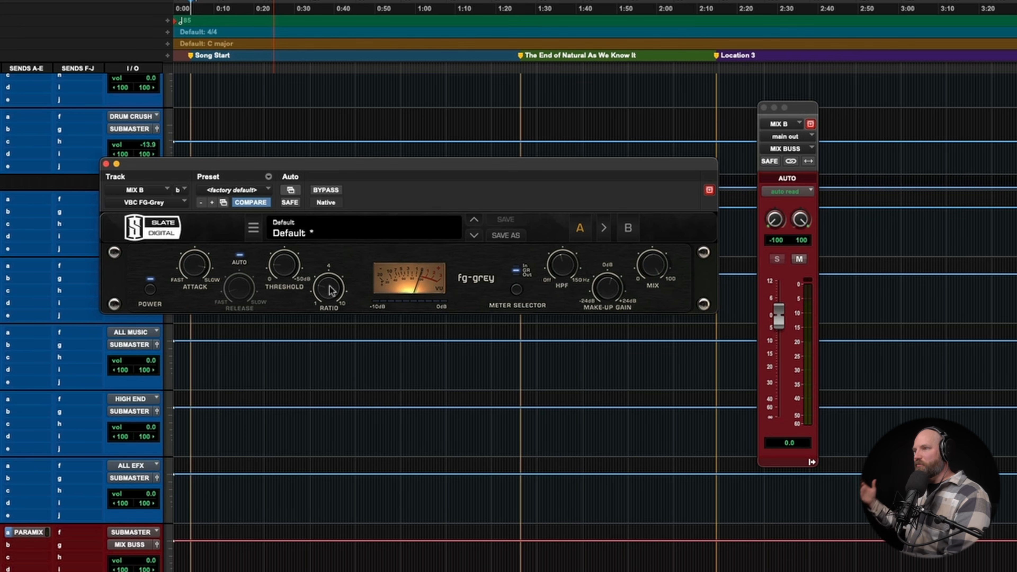
key(space)
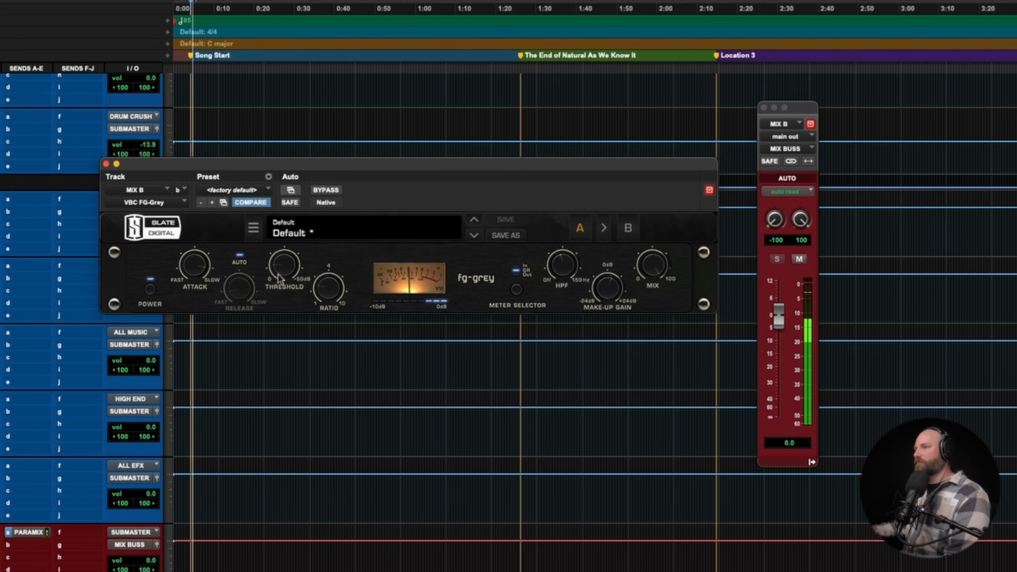
mouse_move(278, 276)
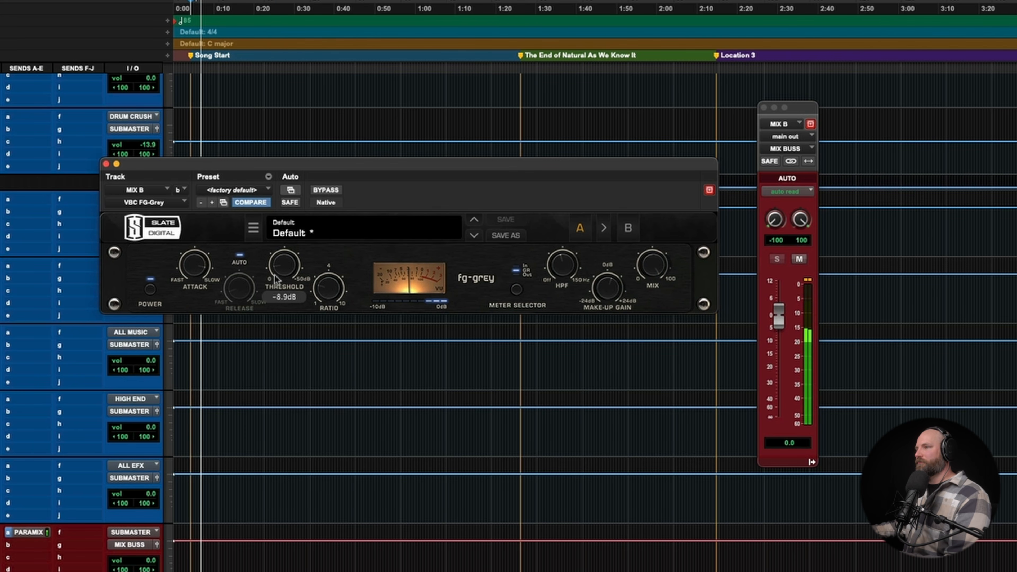
drag(284, 274, 283, 281)
click(326, 191)
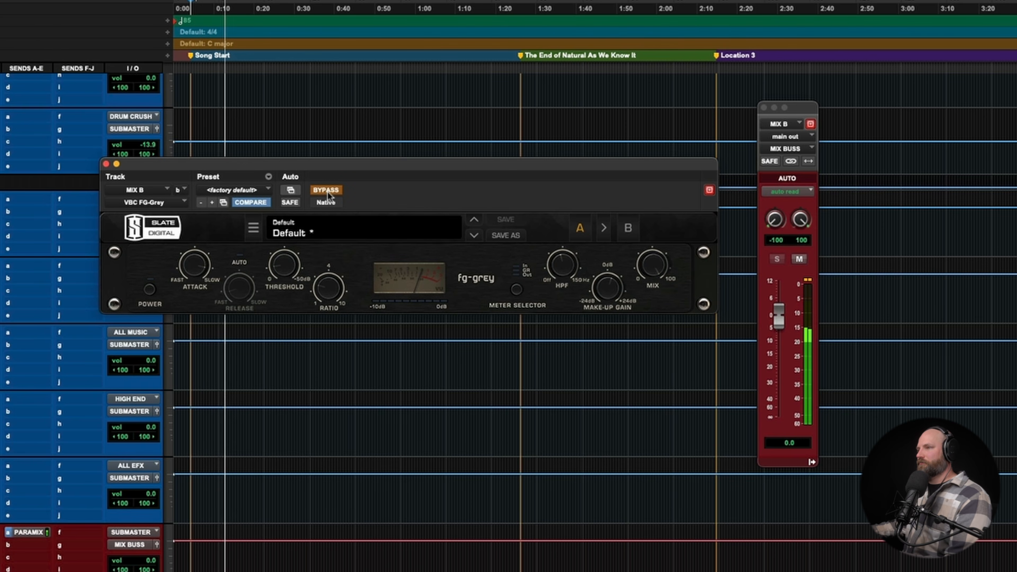
click(327, 191)
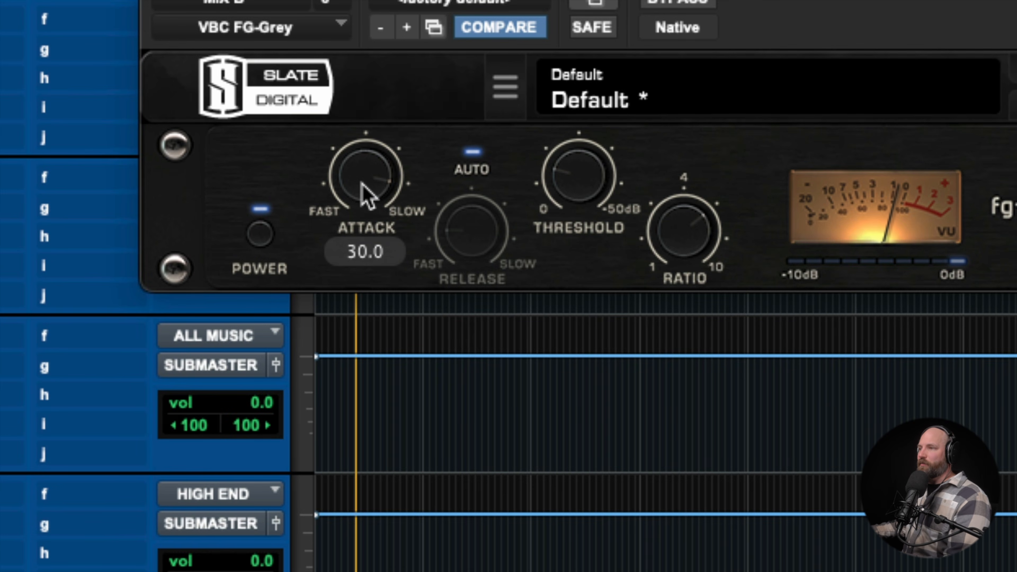
- On MIX B's second FG-Grey, set the attack to 10 and the threshold to -6.7 dB during playback
drag(363, 187, 362, 216)
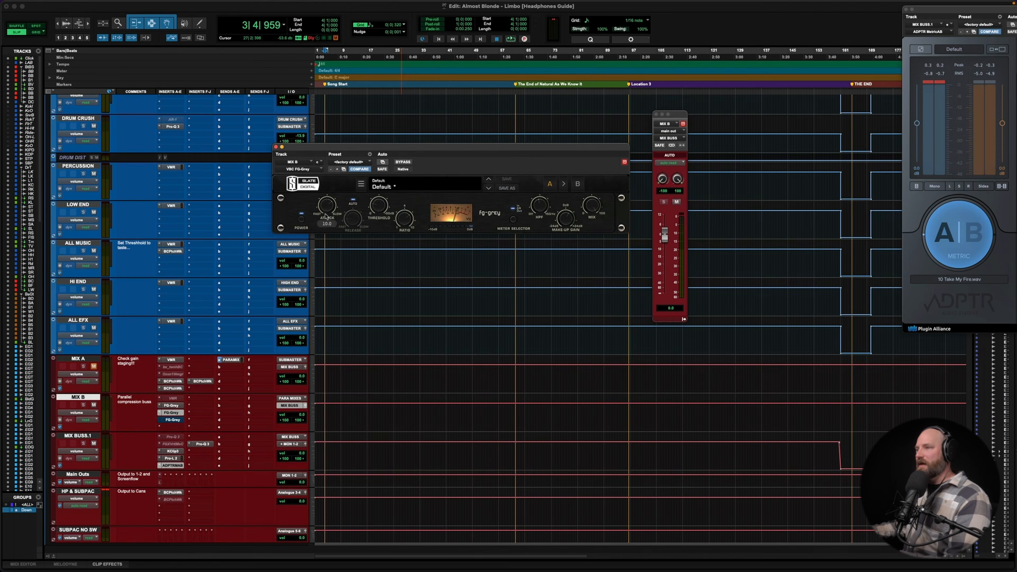
mouse_move(677, 235)
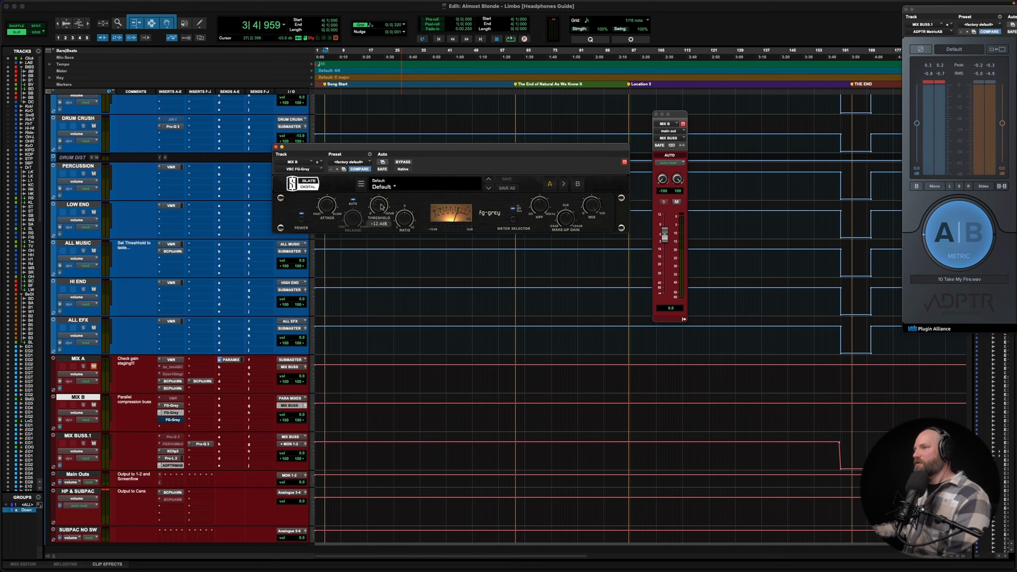
key(space)
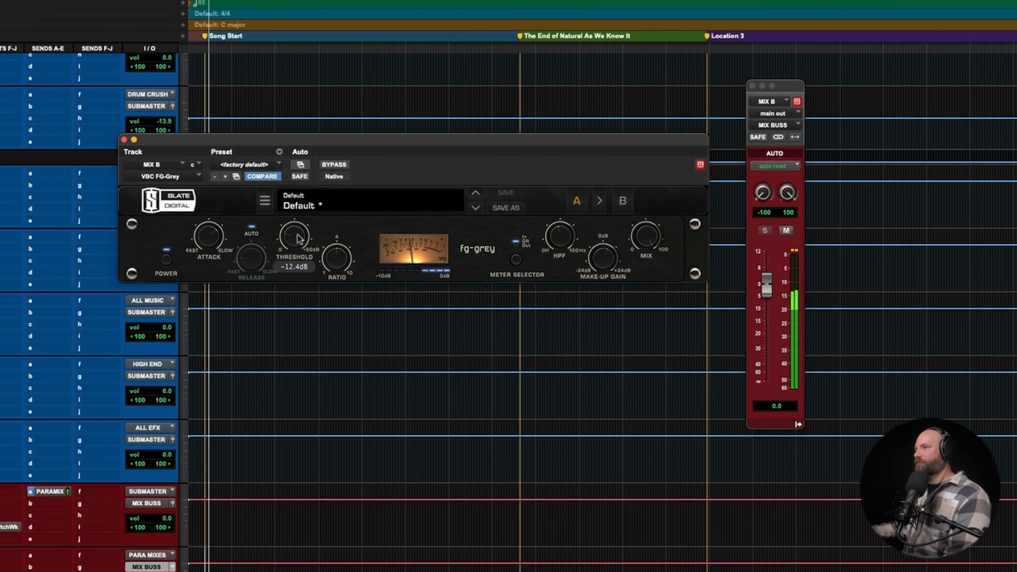
drag(381, 204, 379, 206)
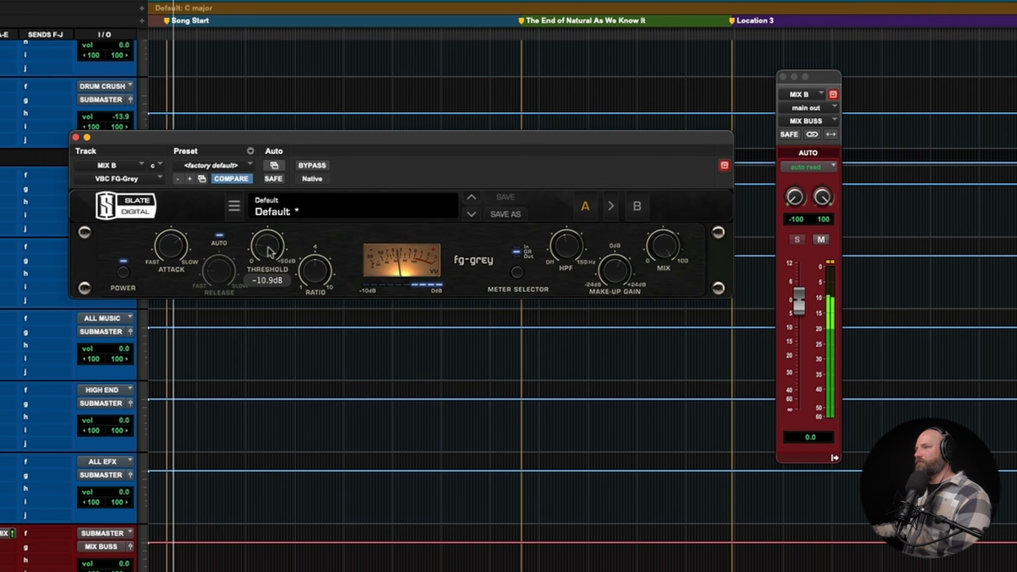
drag(271, 252, 252, 275)
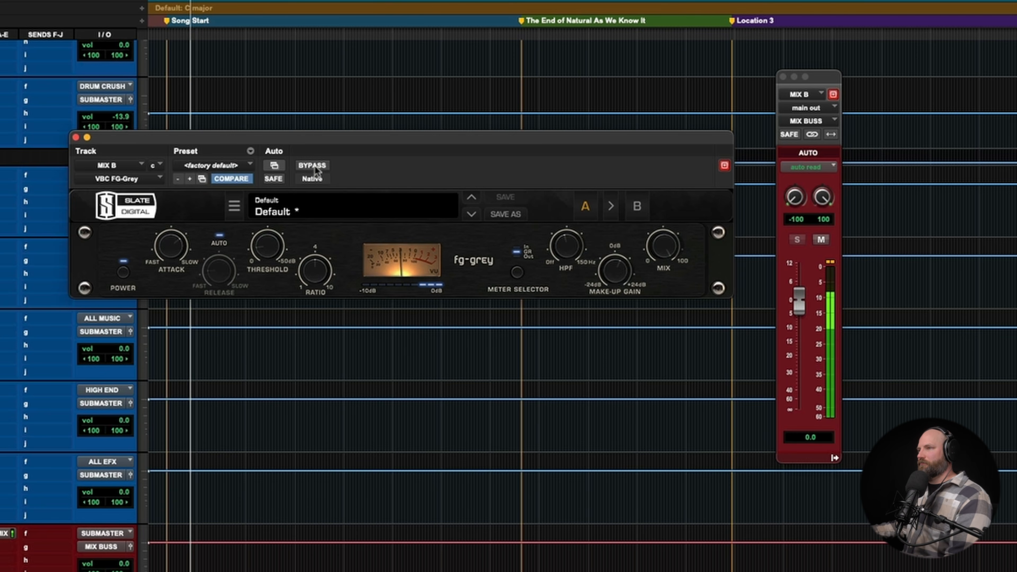
- Compare the second FG-Grey on MIX B with bypass and adjust its make-up gain to match the level
click(314, 165)
click(315, 165)
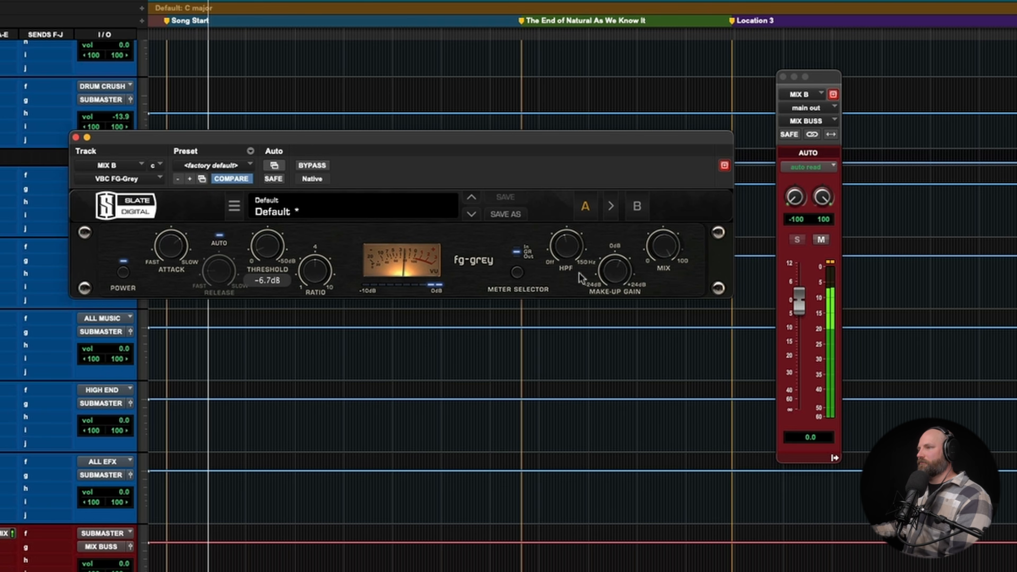
drag(604, 275, 597, 282)
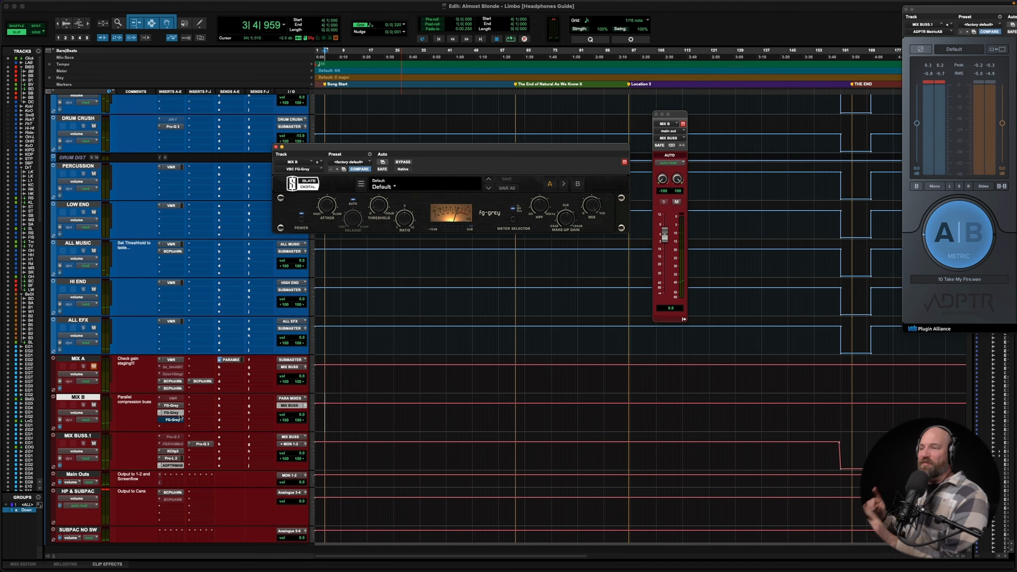
- Activate MIX B's third FG-Grey and, during playback, set its threshold to -11.9 dB and its make-up gain to 2.8 dB
click(178, 419)
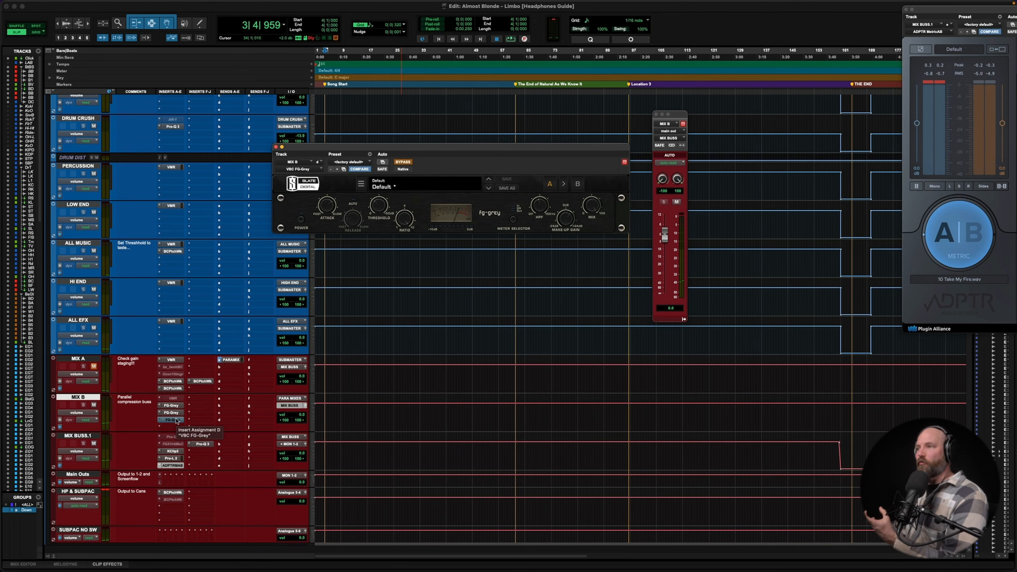
click(403, 162)
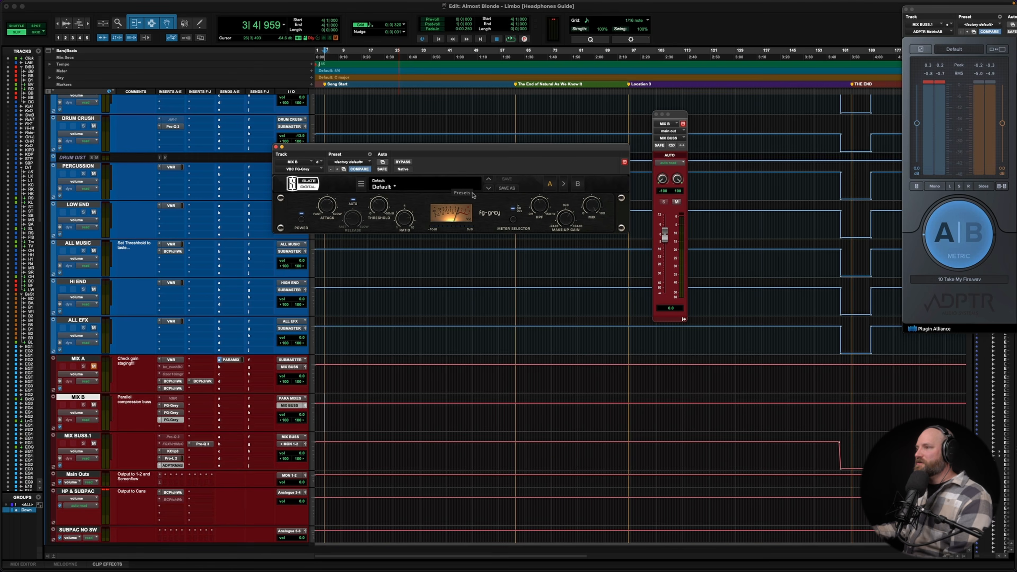
key(space)
drag(379, 207, 379, 215)
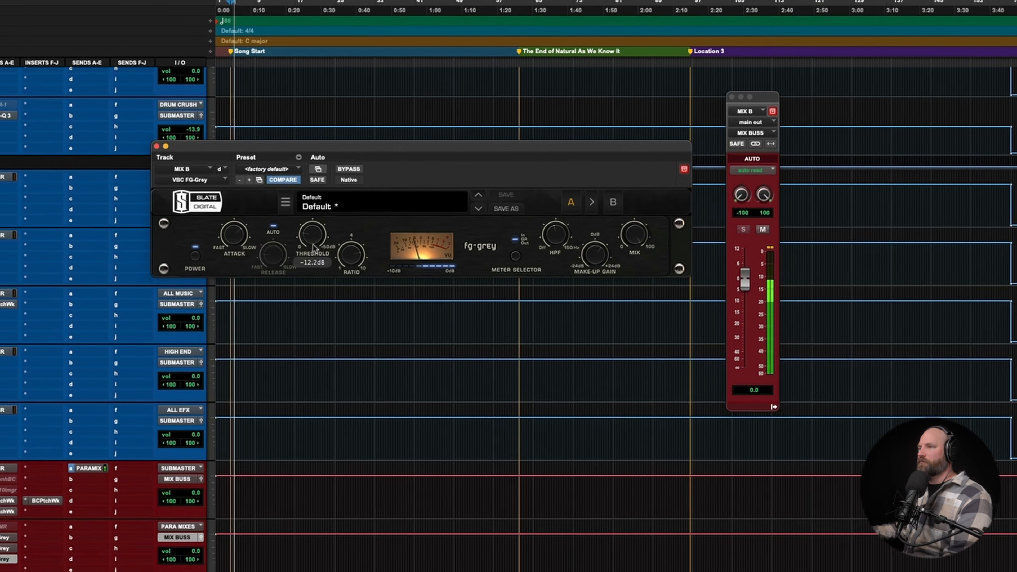
drag(274, 269, 273, 260)
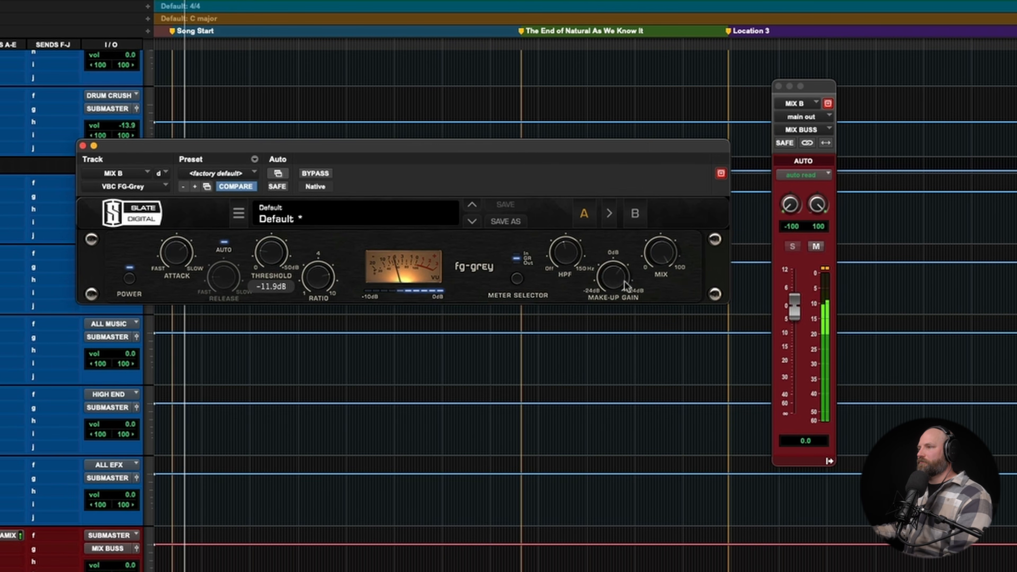
drag(615, 276, 615, 275)
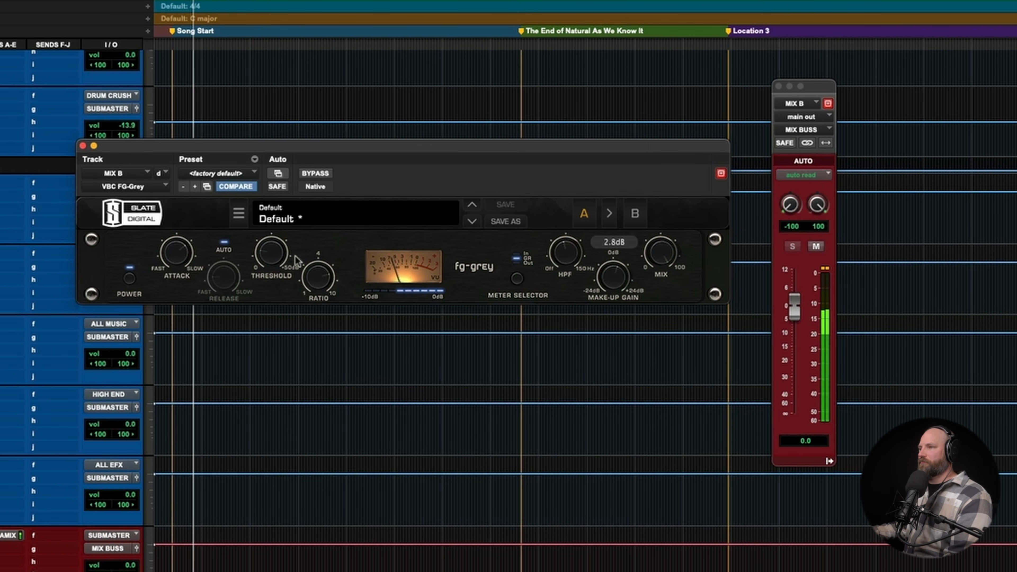
- Fine-tune the third FG-Grey's threshold on MIX B, compare it with bypass, and close the plug-in
drag(272, 253, 268, 258)
click(317, 173)
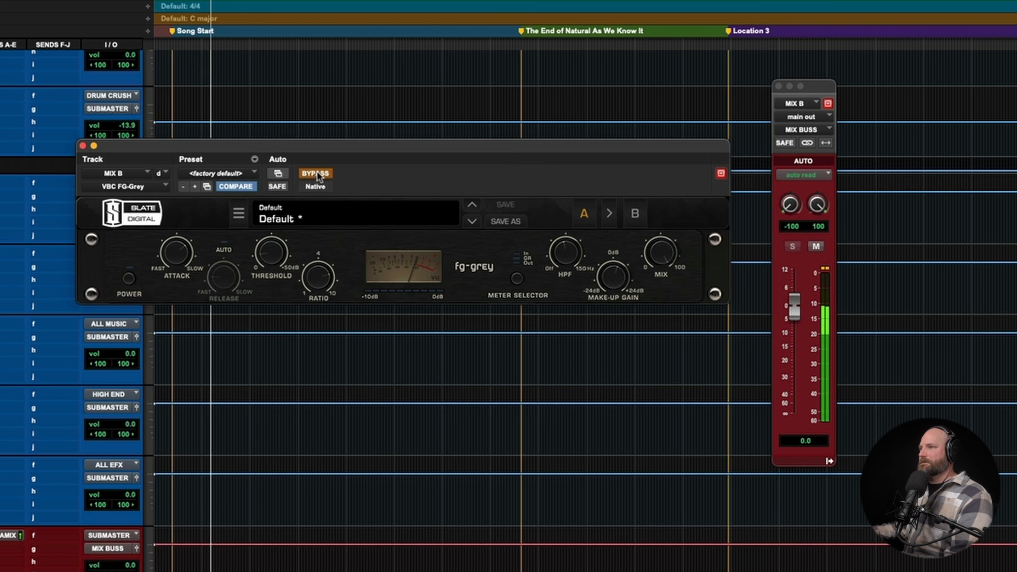
click(316, 173)
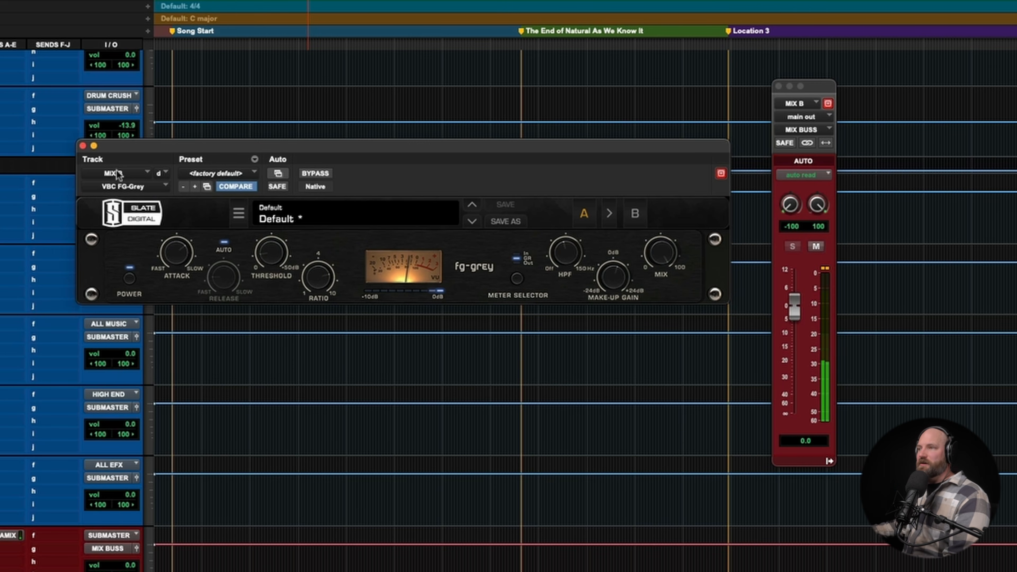
click(83, 145)
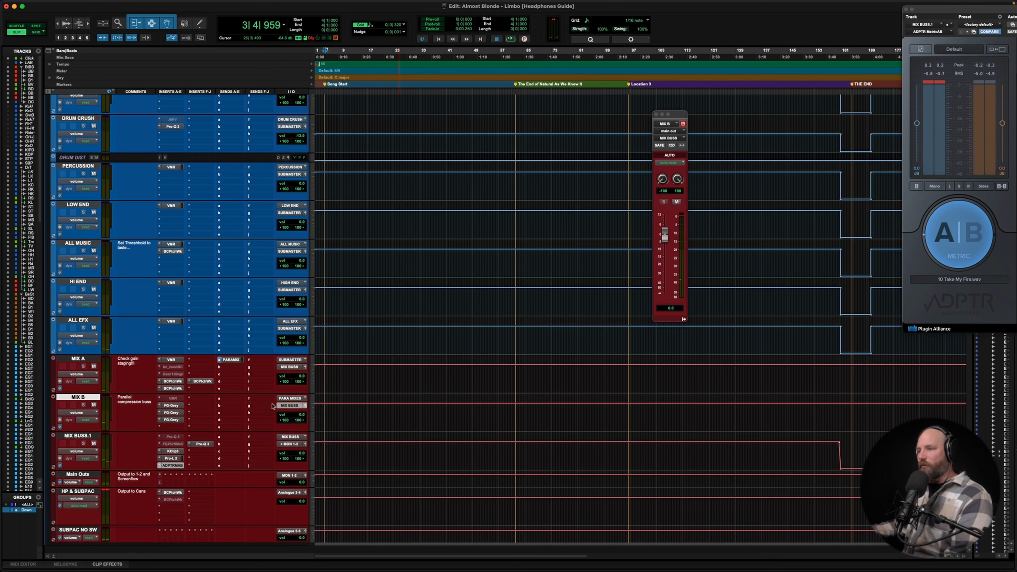
- Pull MIX B's volume all the way down and start playback with only MIX A feeding the mix buss
drag(296, 415, 264, 451)
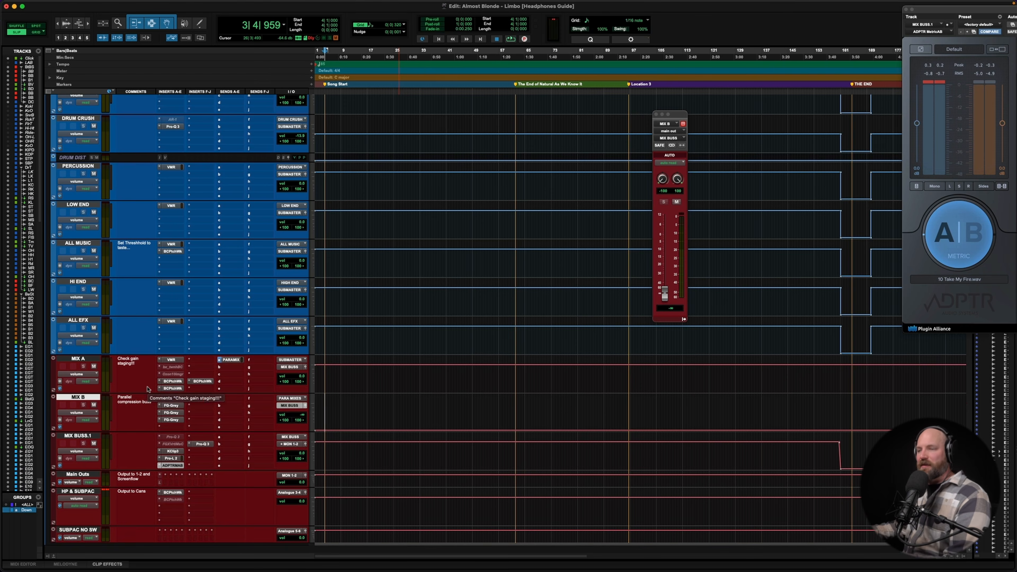
click(91, 358)
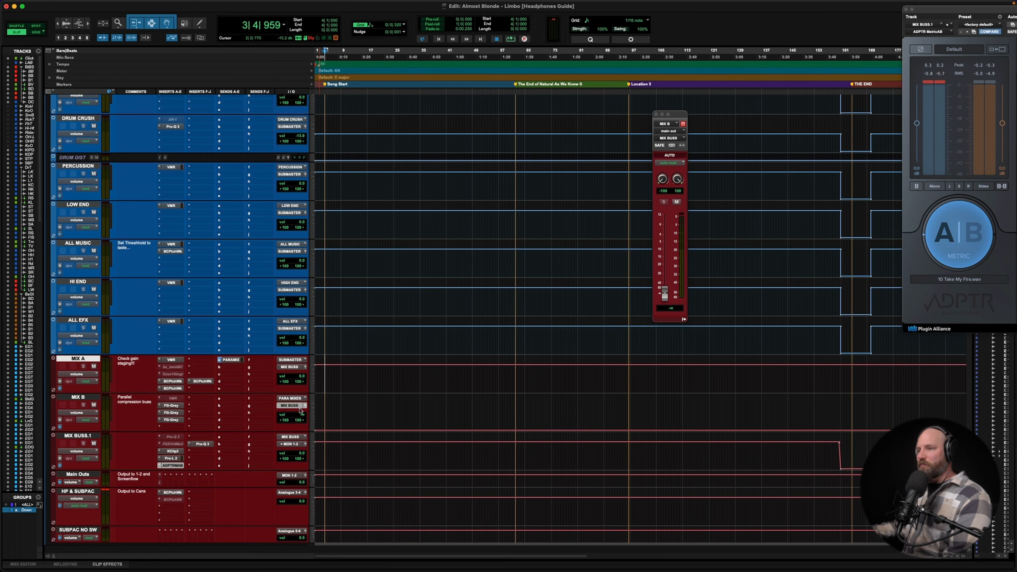
key(space)
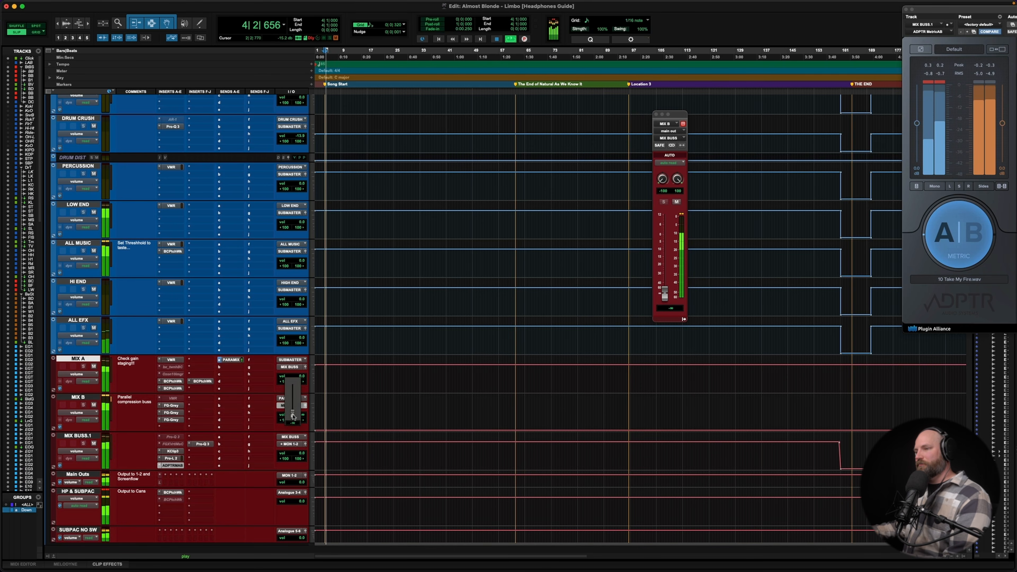
click(305, 406)
click(305, 406)
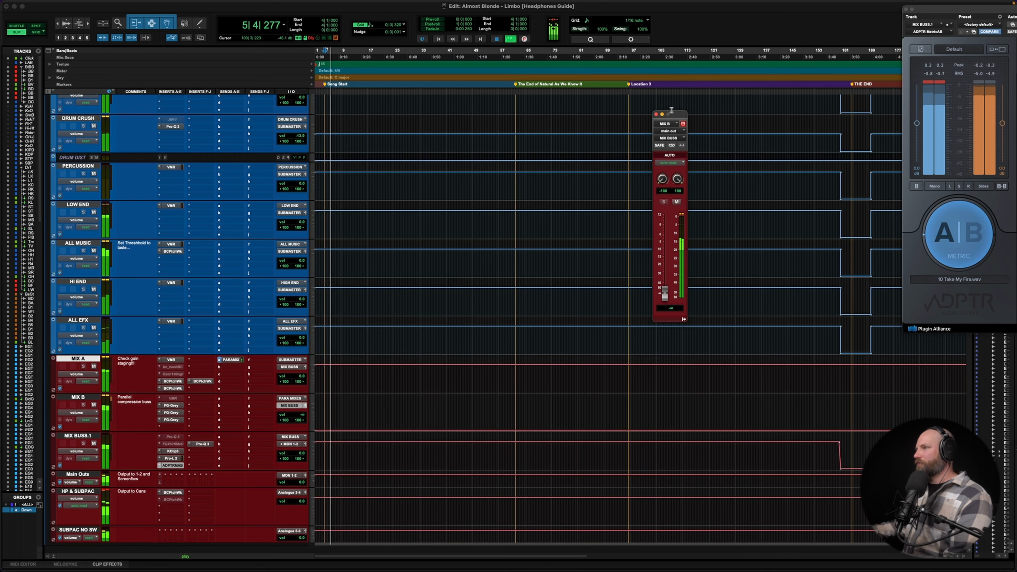
- Blend MIX B in to -17.2 dB during playback and mute it to compare the mix without parallel compression
drag(677, 114, 559, 127)
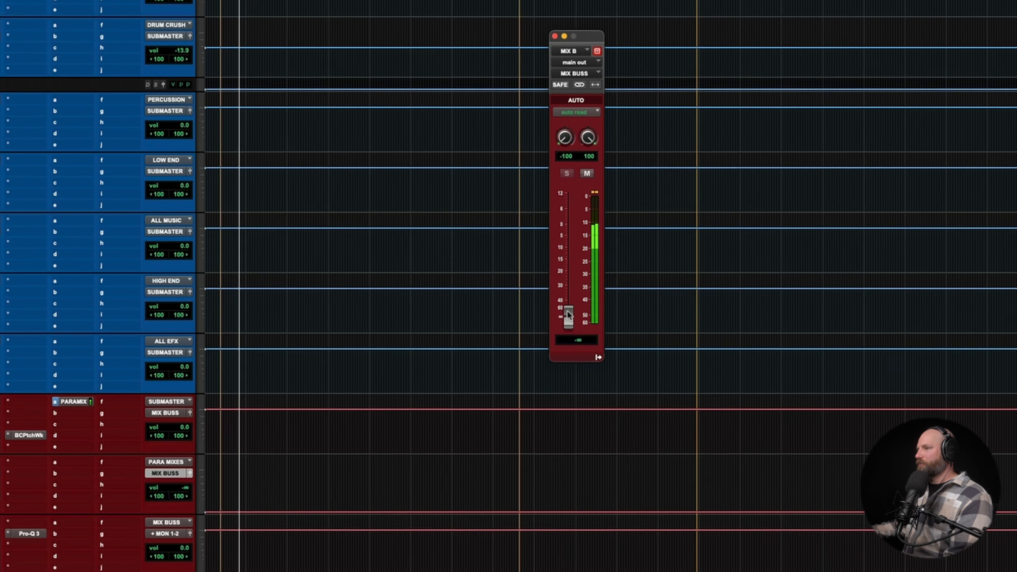
drag(546, 306, 577, 261)
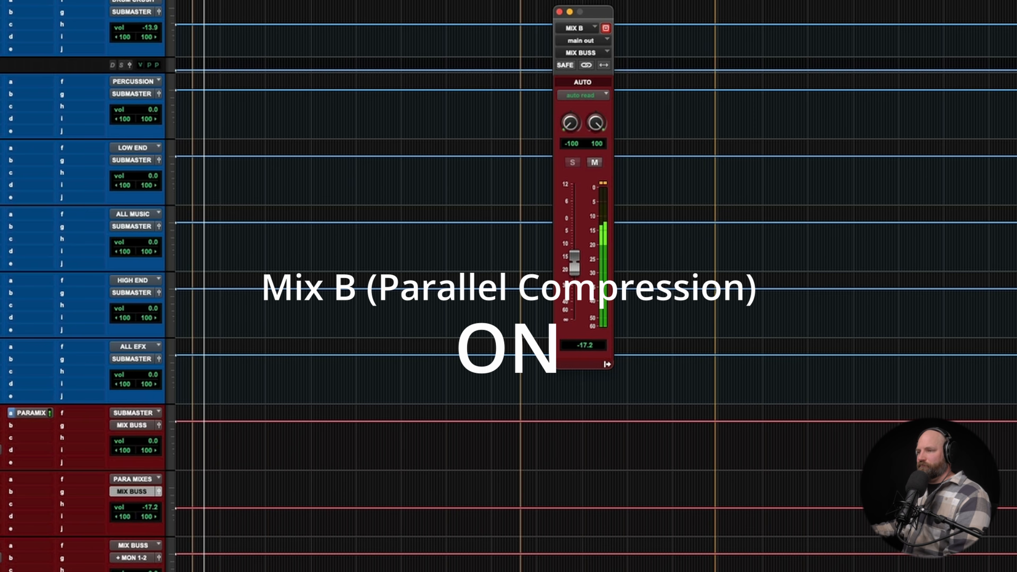
key(shift+m)
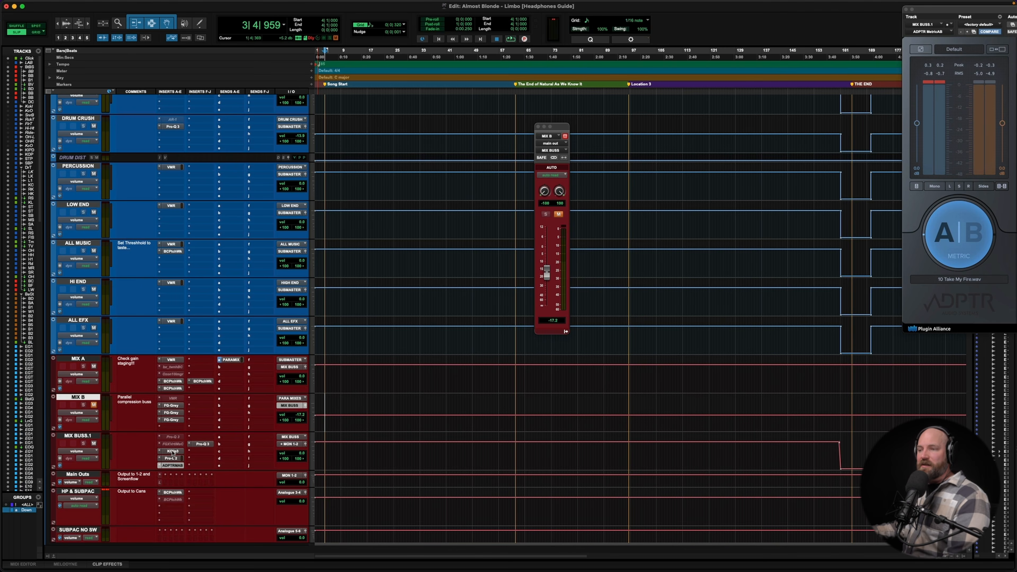
- Inspect KClip 3 and Pro-L 2 on MIX BUSS.1, comparing Pro-L 2 active and bypassed around playback
click(173, 451)
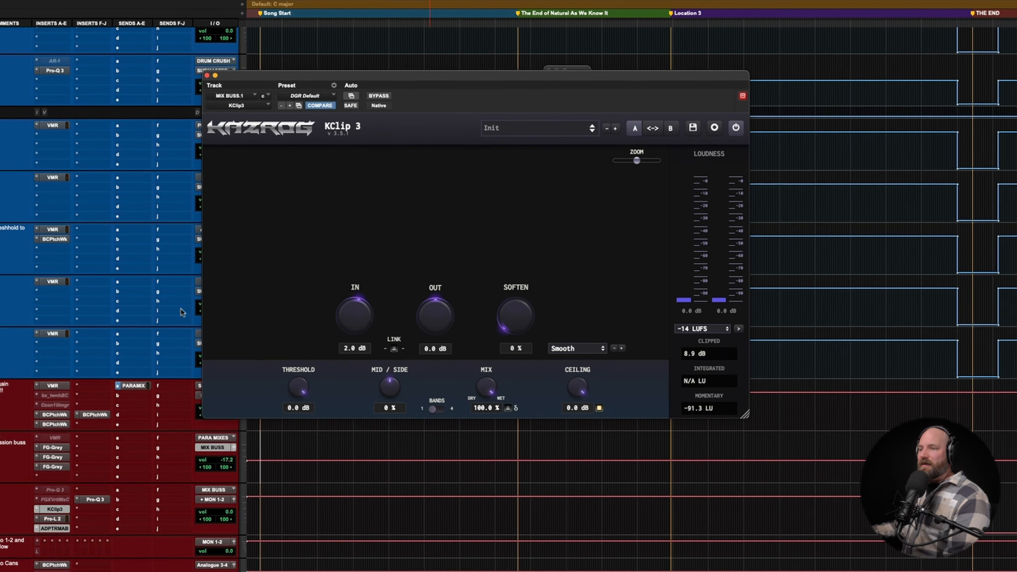
click(52, 518)
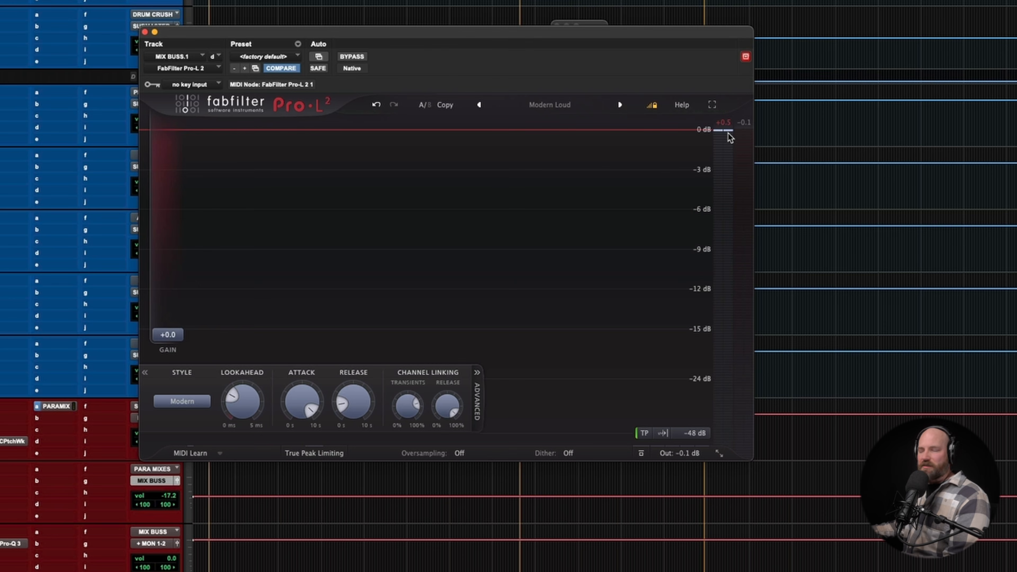
key(space)
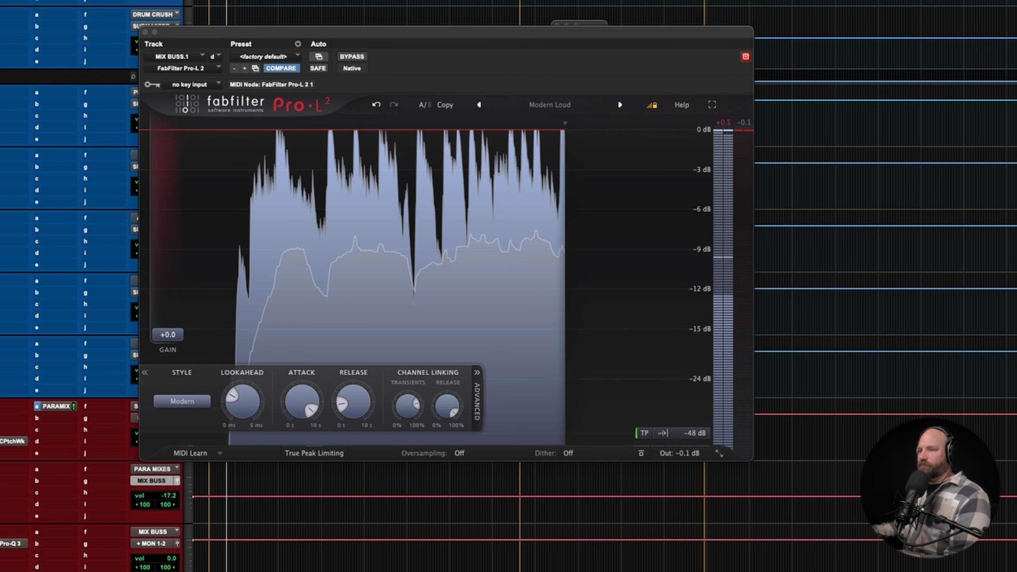
key(shift+a)
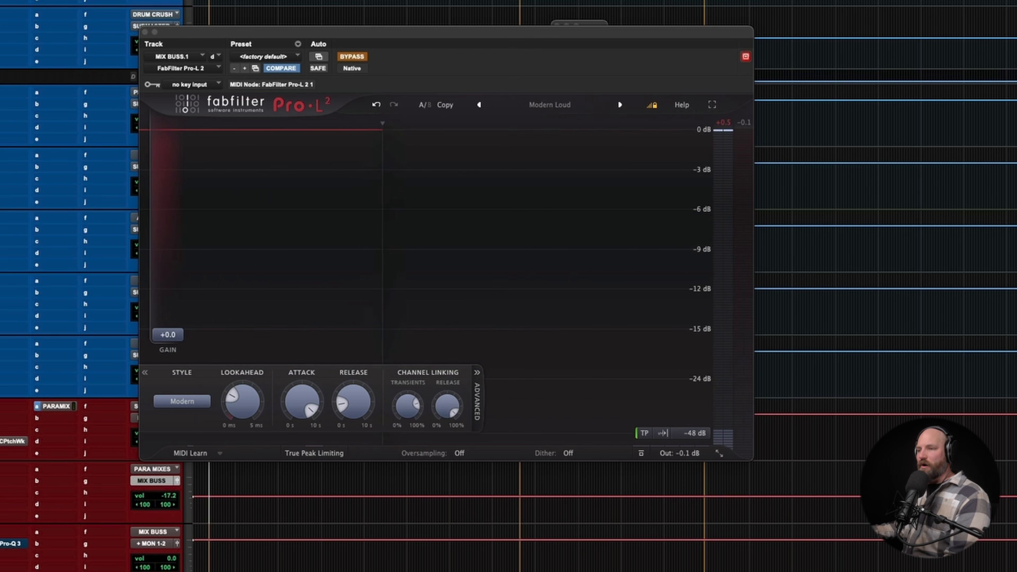
key(shift+a)
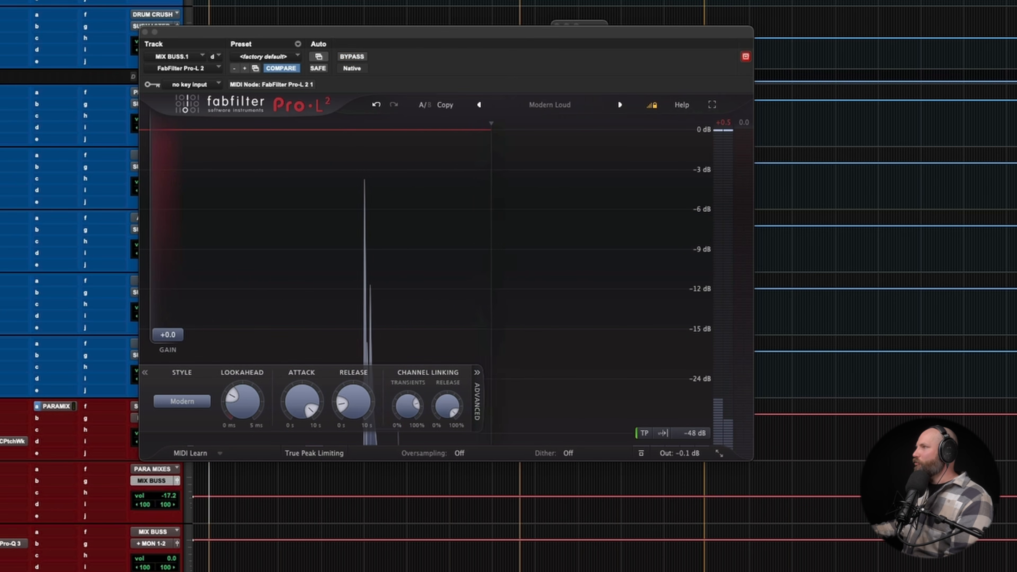
- Compare the mix's loudness with the reference track 10 Take My Fire.wav in MetricAB's Loudness view
drag(353, 2, 289, 0)
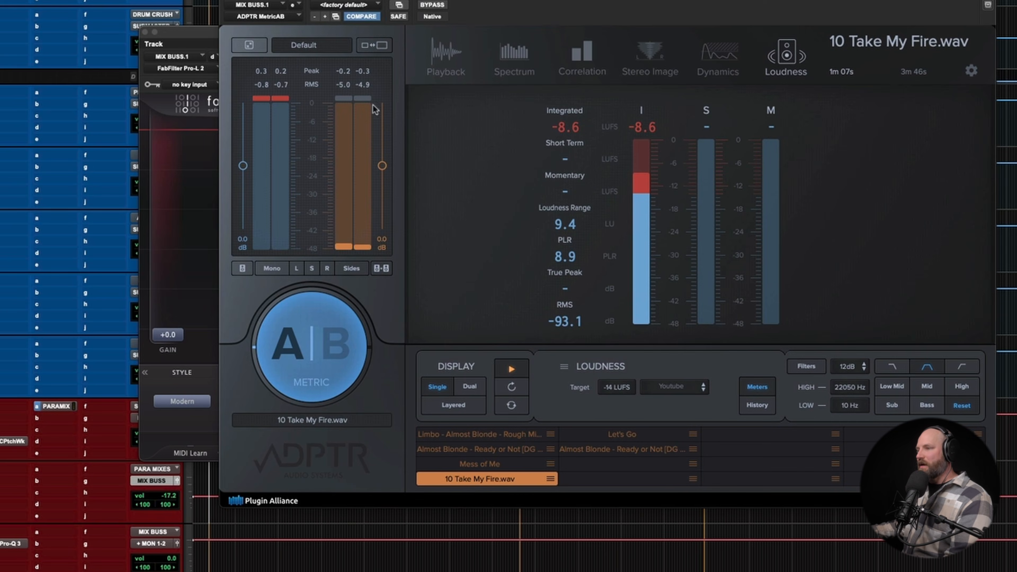
click(481, 480)
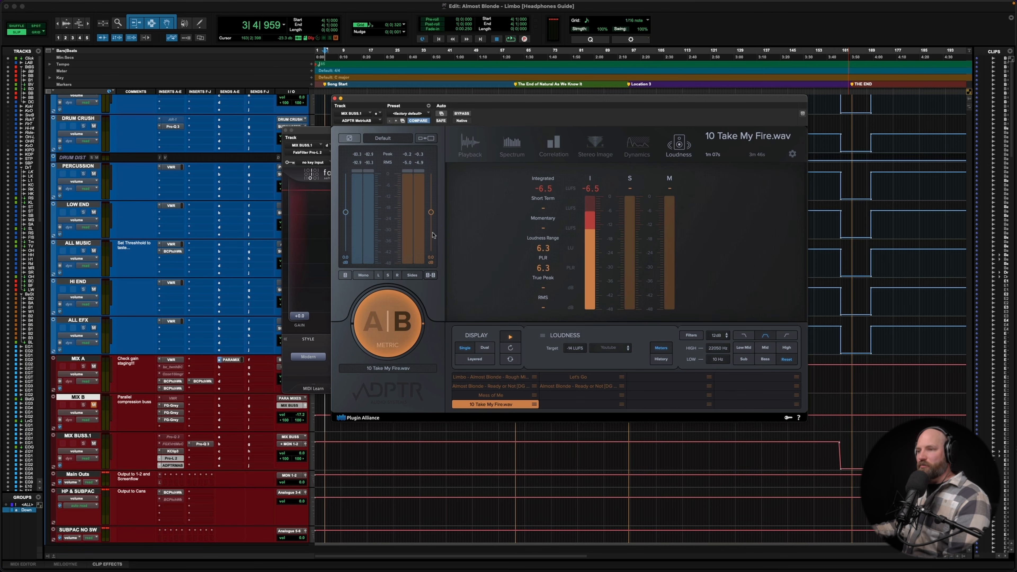
click(285, 130)
drag(366, 100, 359, 108)
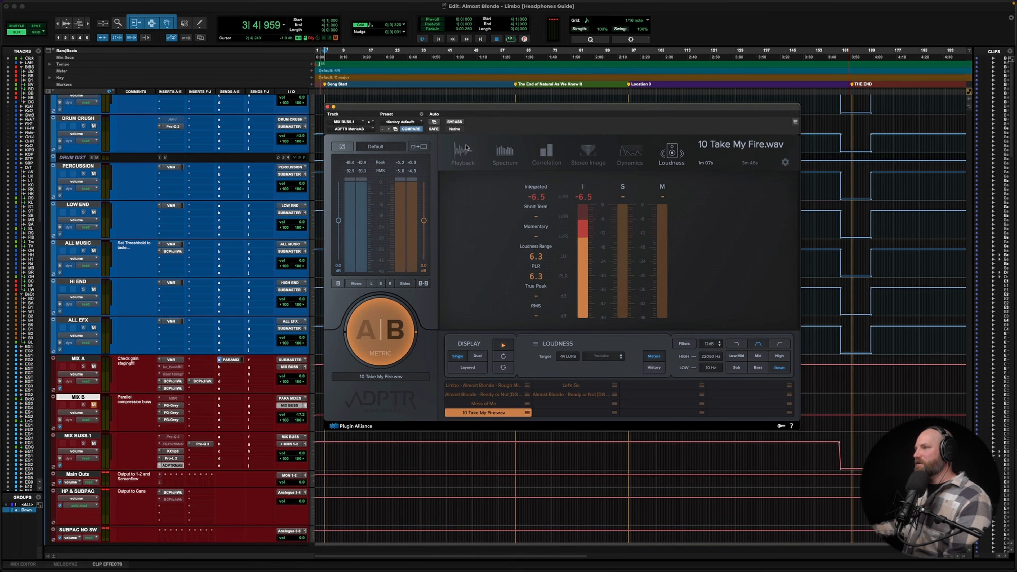
click(462, 154)
click(656, 154)
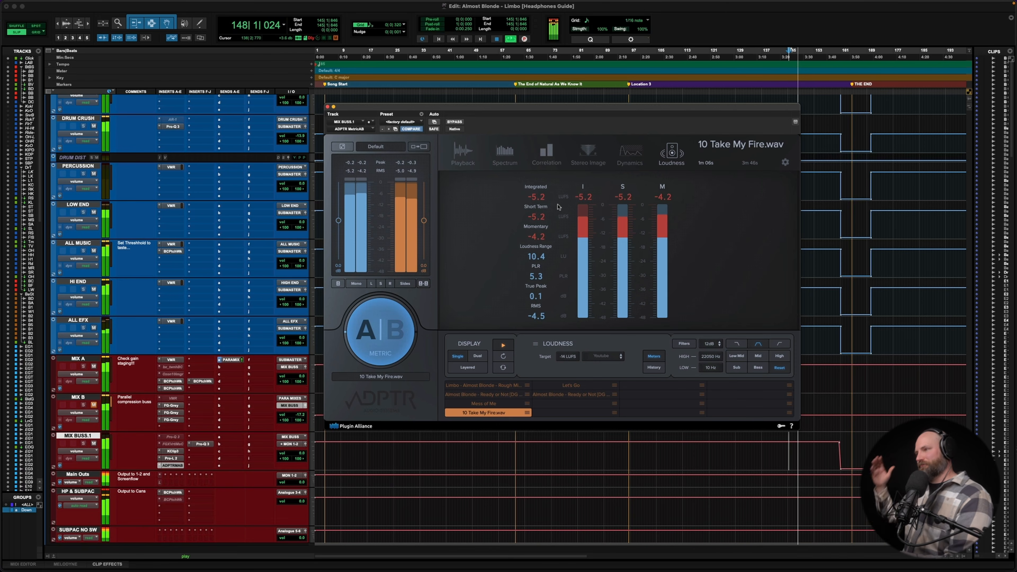
key(space)
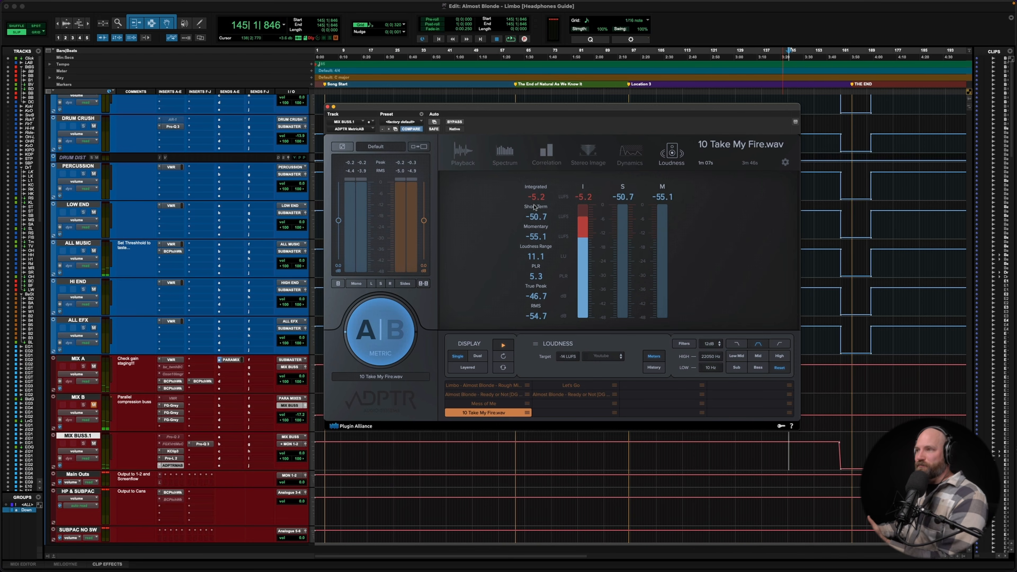
- Check KClip 3, lower MIX B's volume to -22.8 dB, and play the loud section while watching MetricAB's loudness
click(173, 451)
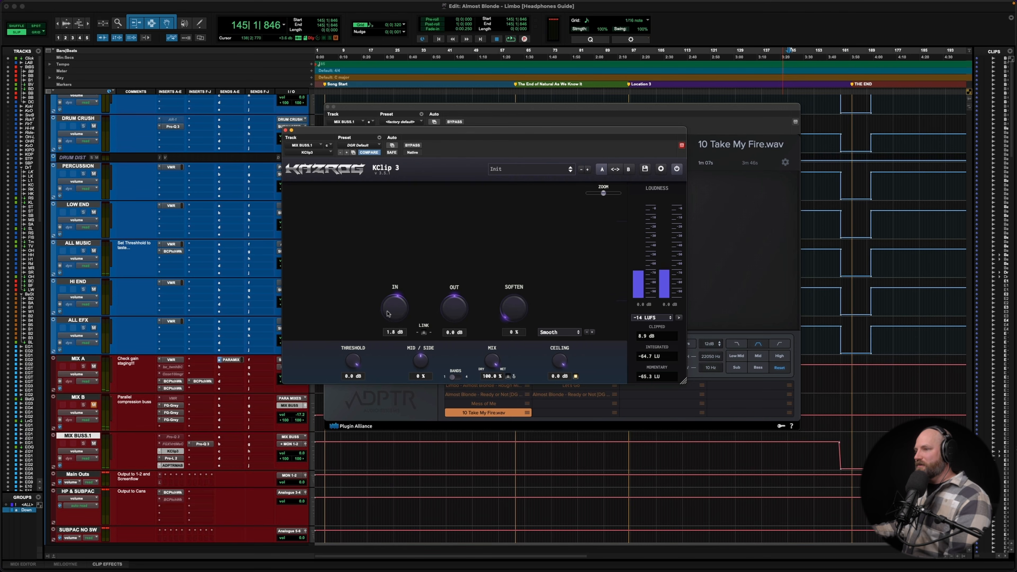
click(297, 417)
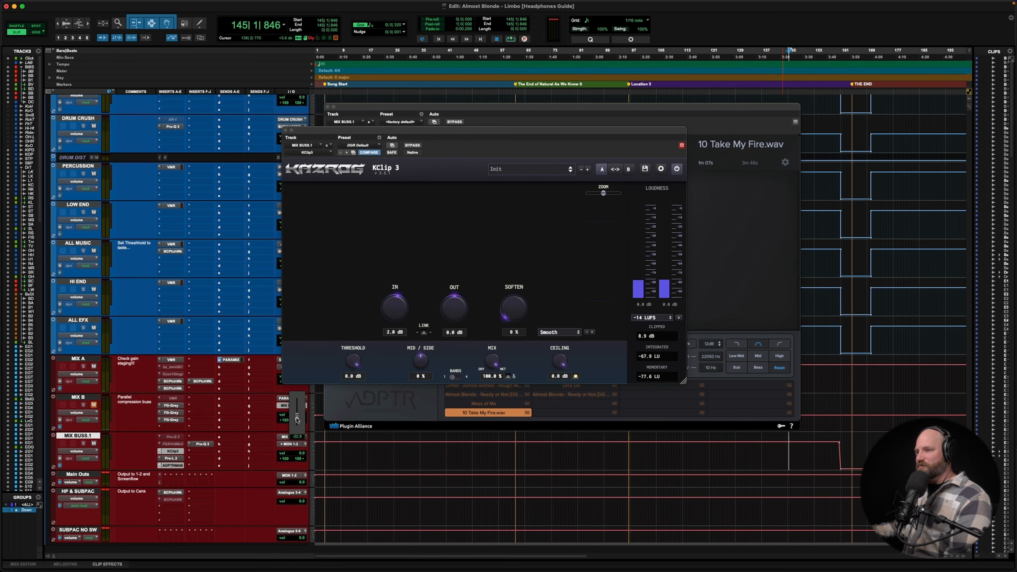
key(space)
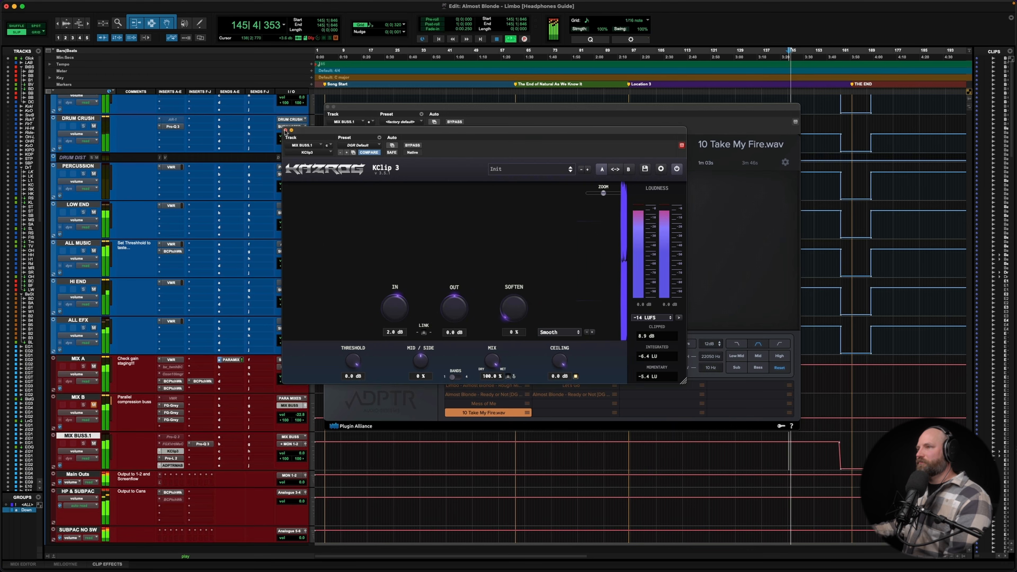
click(285, 131)
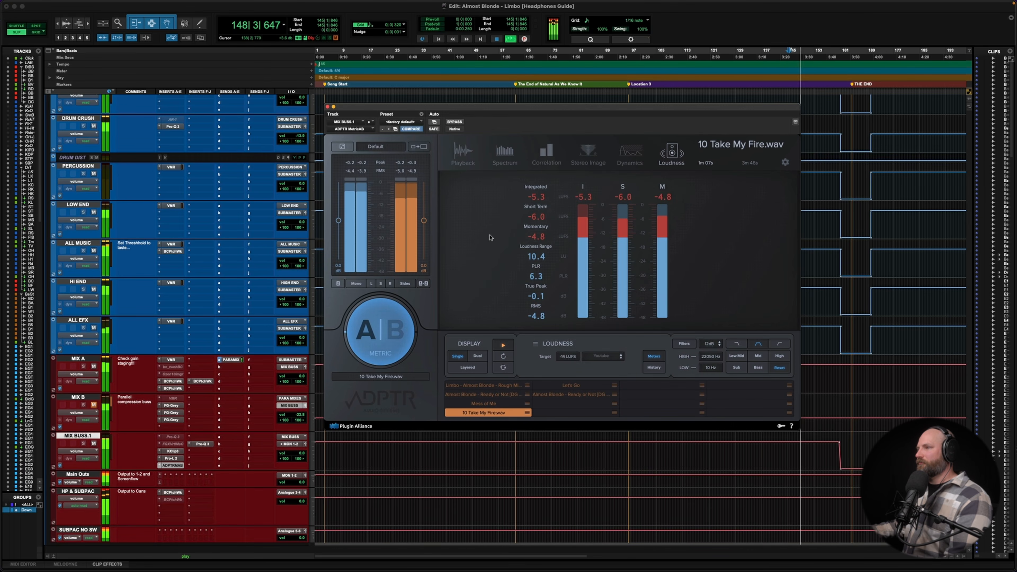
key(space)
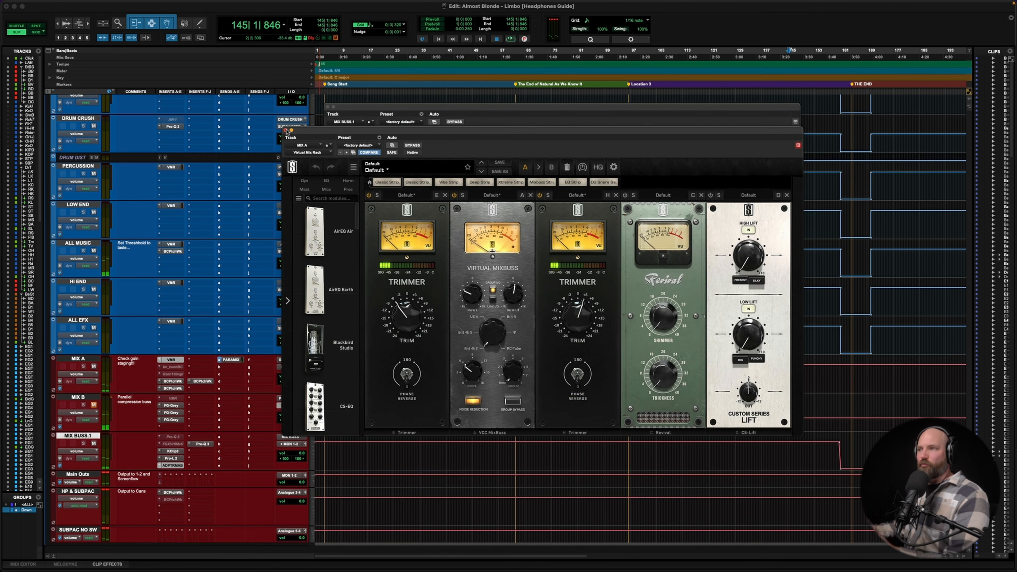
- Clear the plug-in windows out of the way, then unmute MIX B and make the track inactive
click(285, 131)
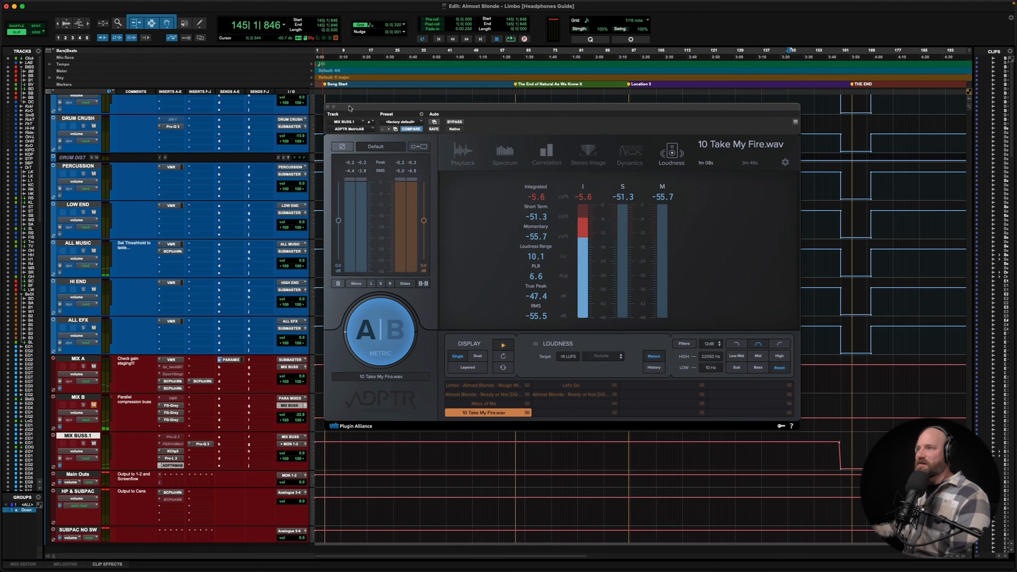
drag(349, 108, 936, 12)
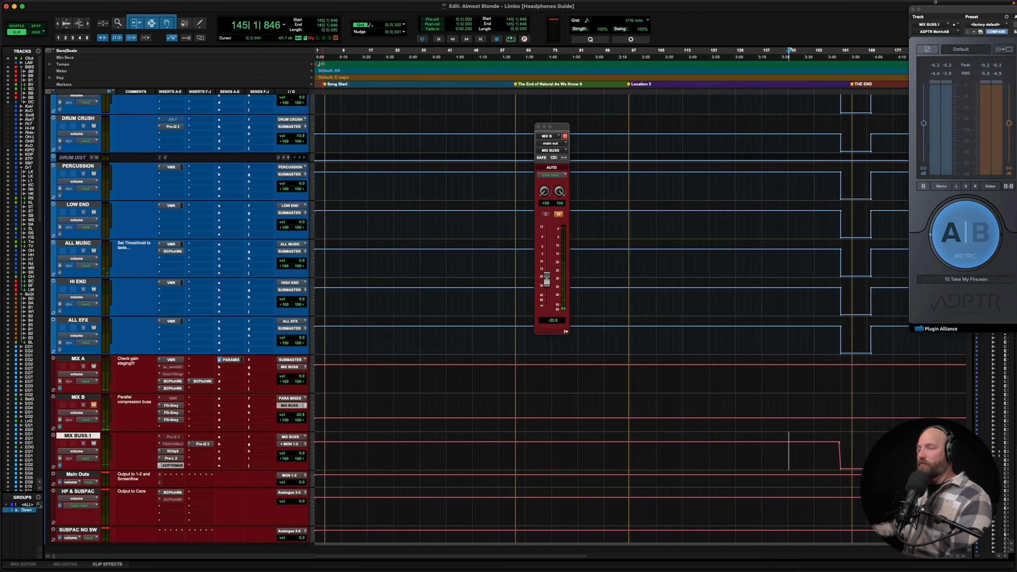
click(94, 405)
click(88, 398)
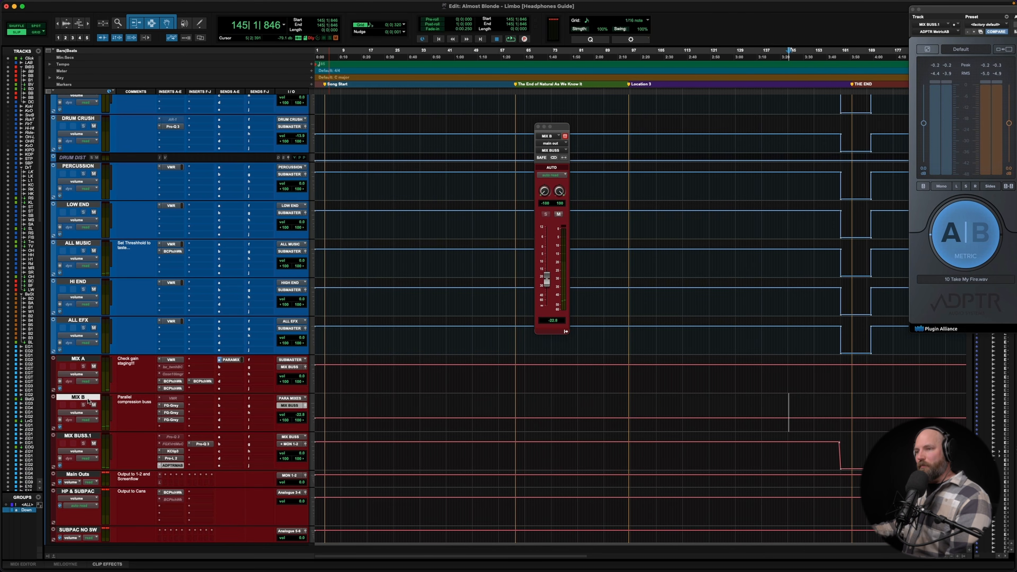
right_click(88, 401)
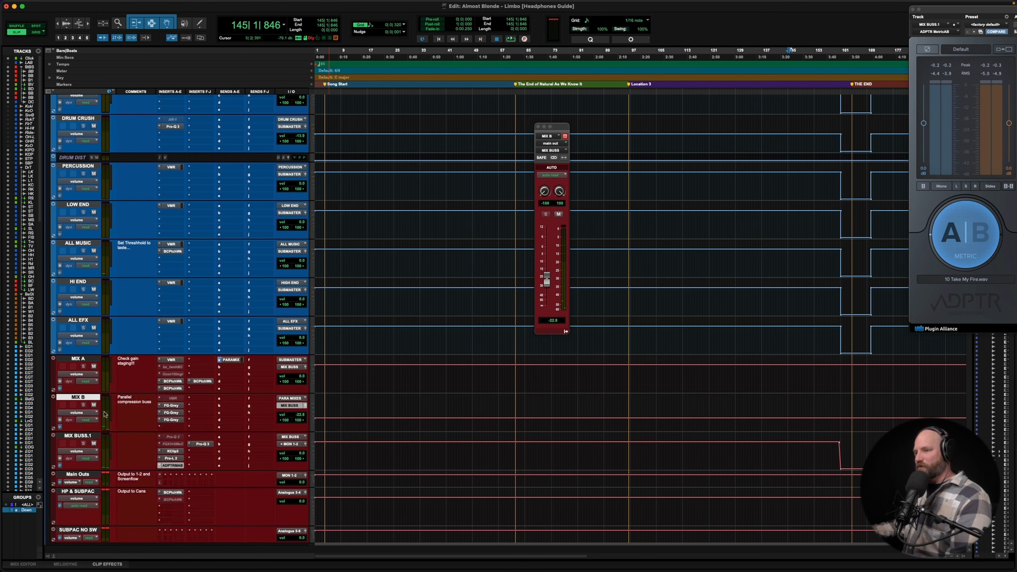
click(120, 502)
- Add a 96 dB/oct high cut at about 32.5 Hz in Pro-Q 3 on MIX BUSS.1
click(200, 444)
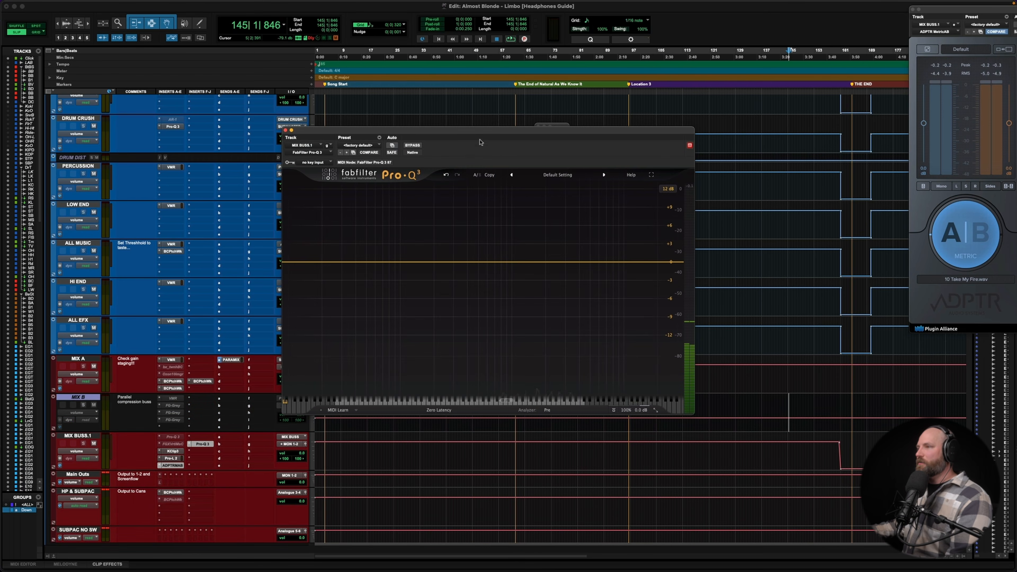
drag(469, 133, 490, 106)
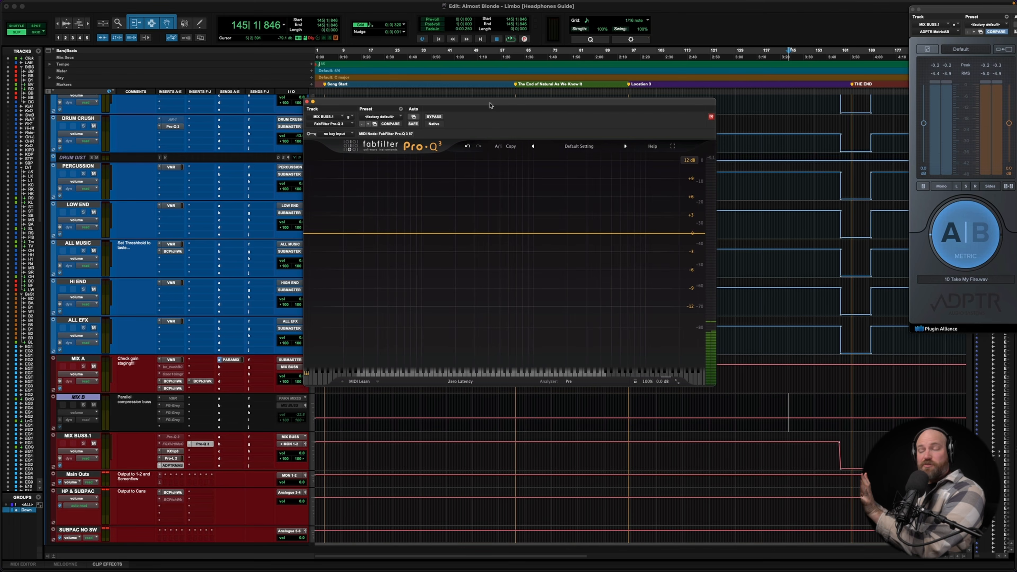
drag(692, 234, 516, 234)
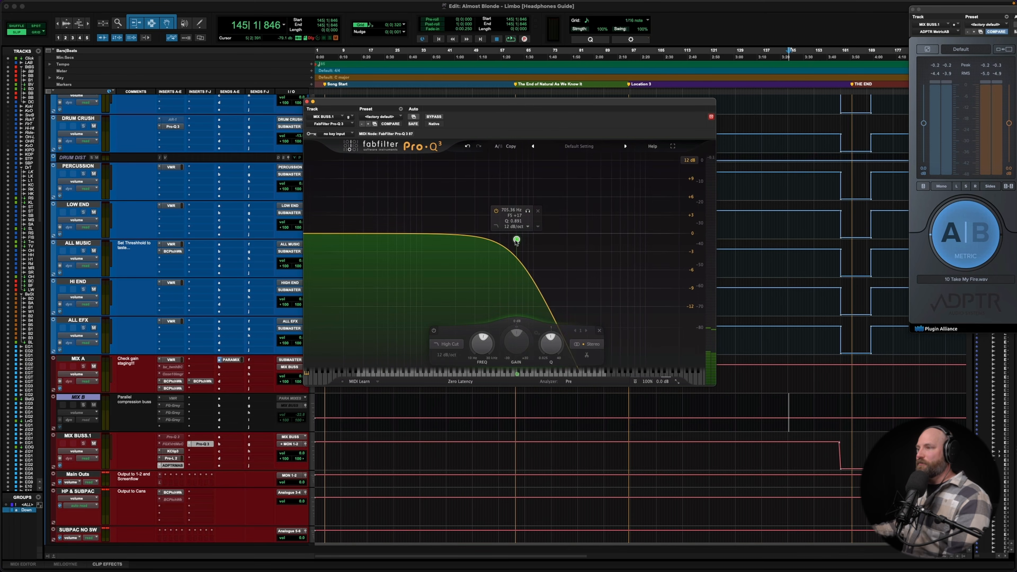
scroll(515, 236, down, 1)
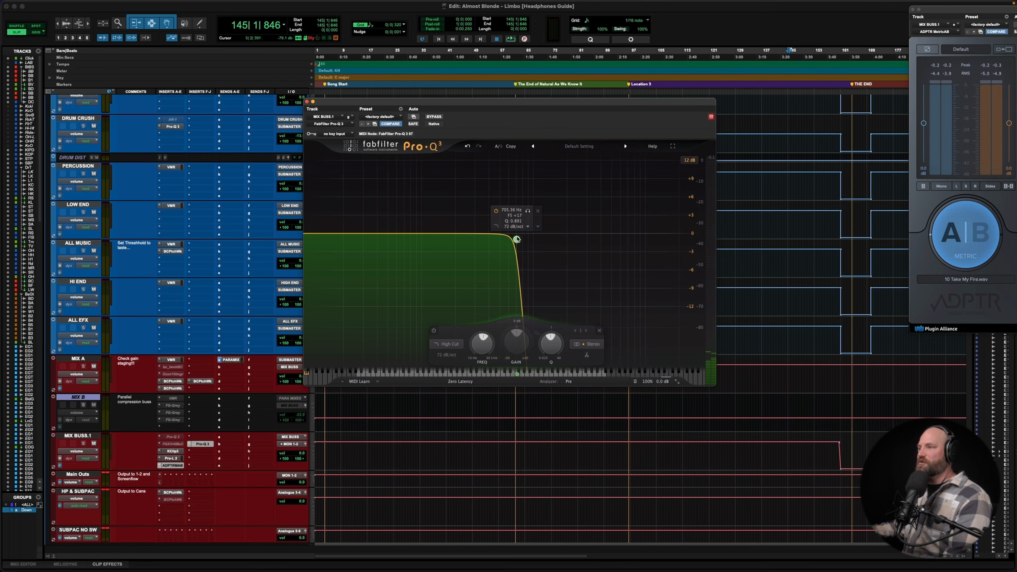
drag(516, 239, 367, 235)
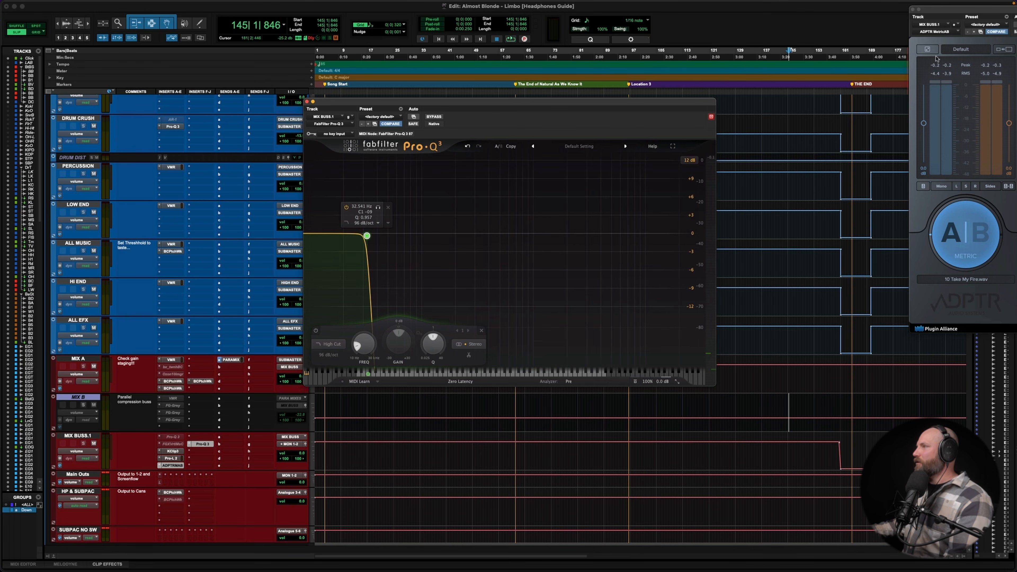
- Switch MetricAB to the reference 10 Take My Fire.wav and play it with Pro-Q 3's high cut raised to about 40.5 Hz
drag(955, 15, 498, 27)
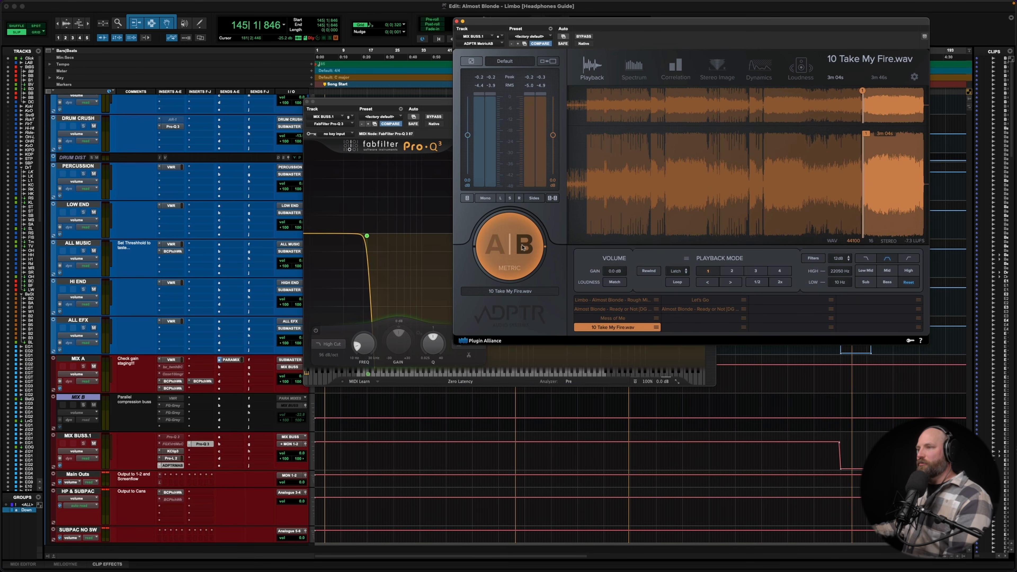
key(space)
drag(366, 236, 378, 235)
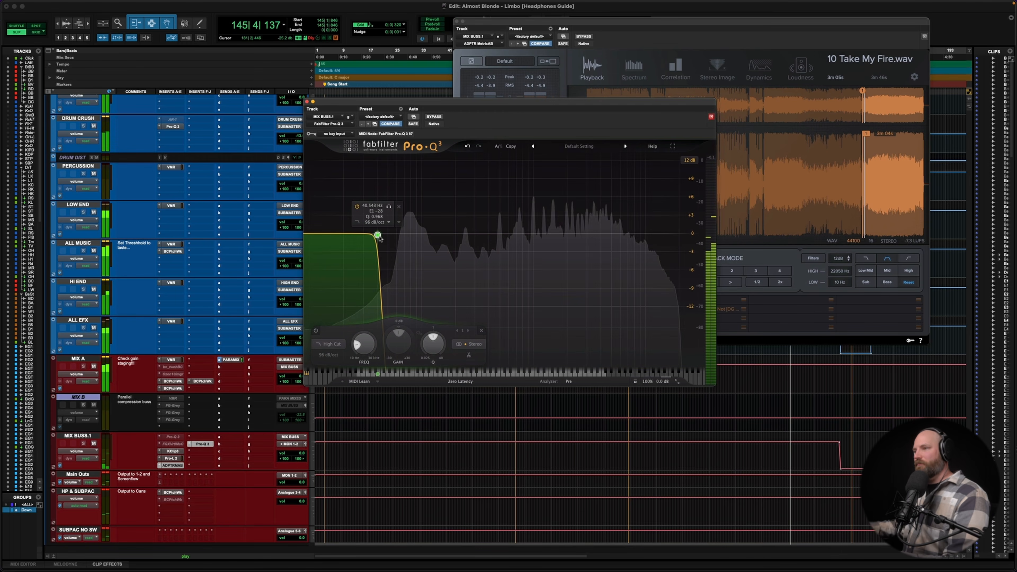
key(space)
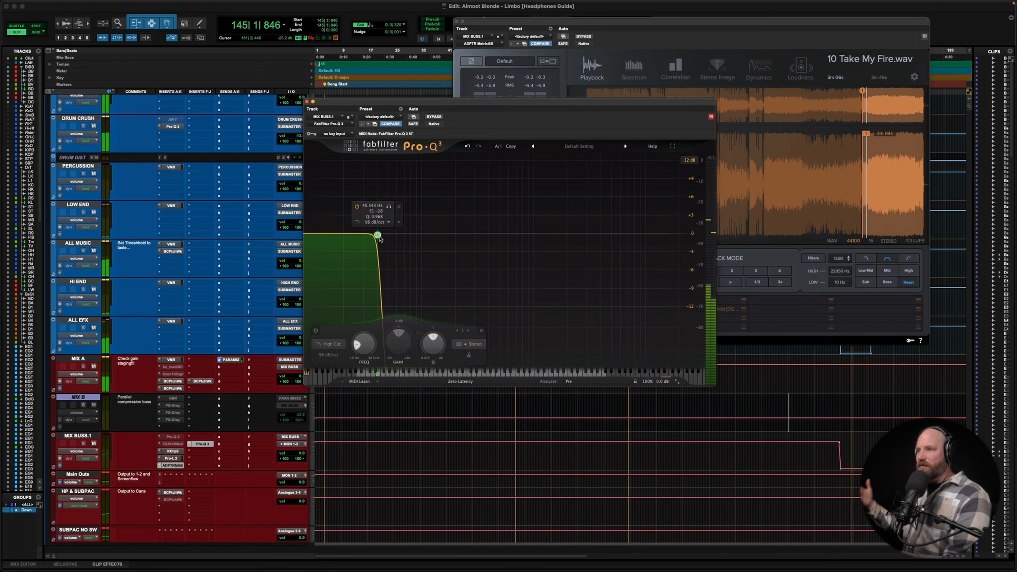
- Raise the high cut to about 54.4 Hz and compare the reference's sub frequencies with the mix's
key(space)
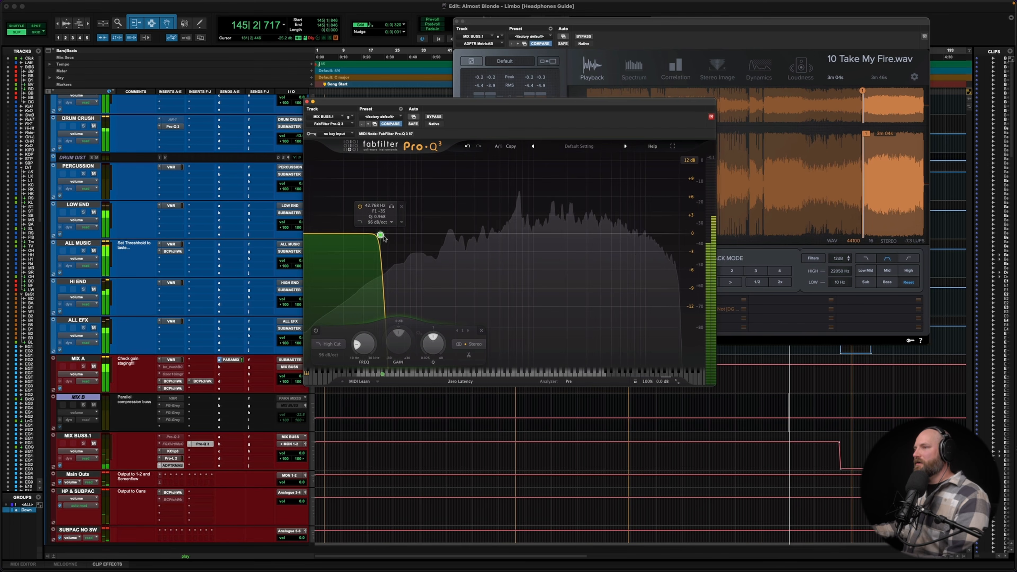
drag(379, 237, 395, 236)
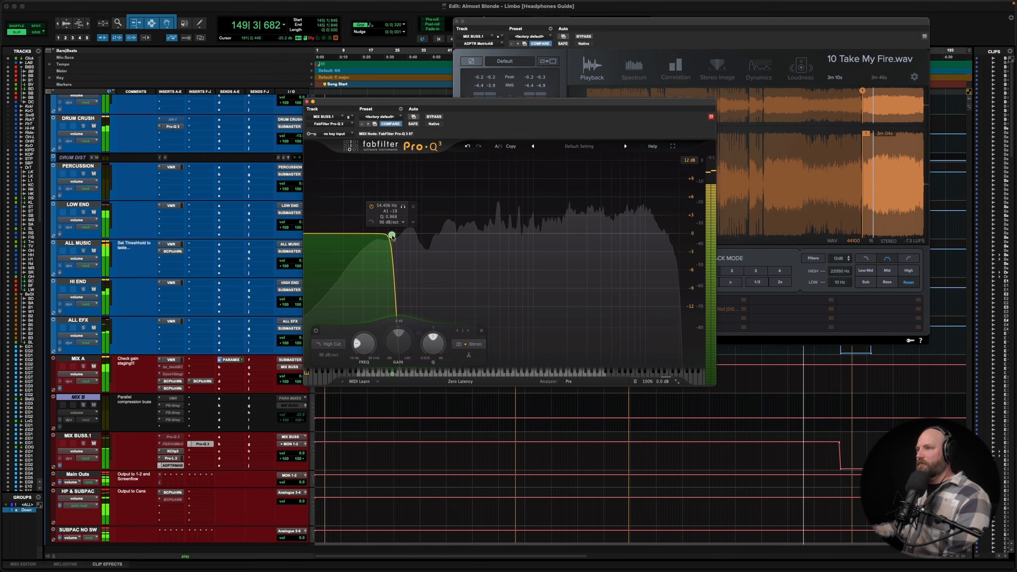
click(507, 61)
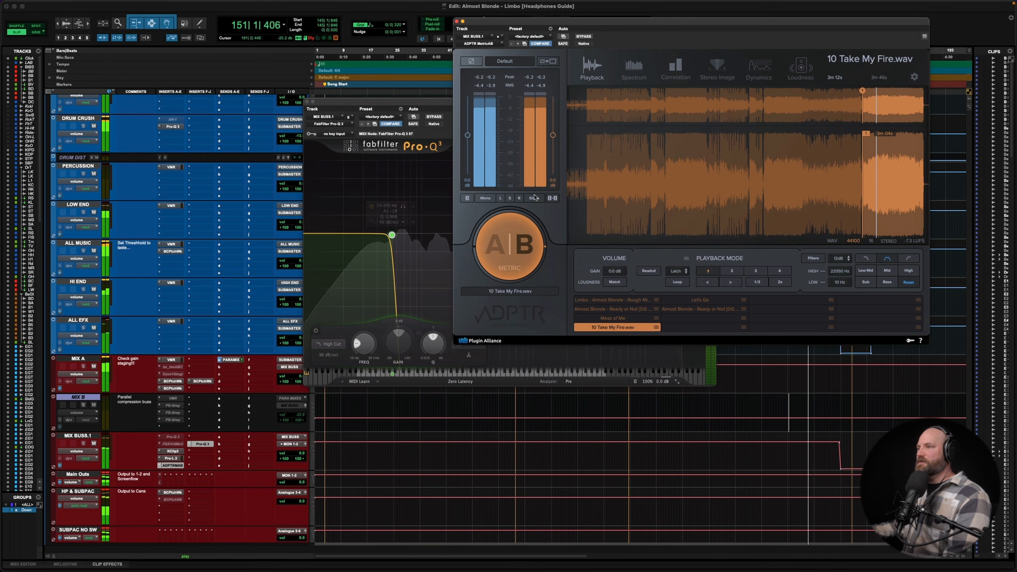
key(space)
drag(515, 22, 972, 4)
click(976, 222)
key(space)
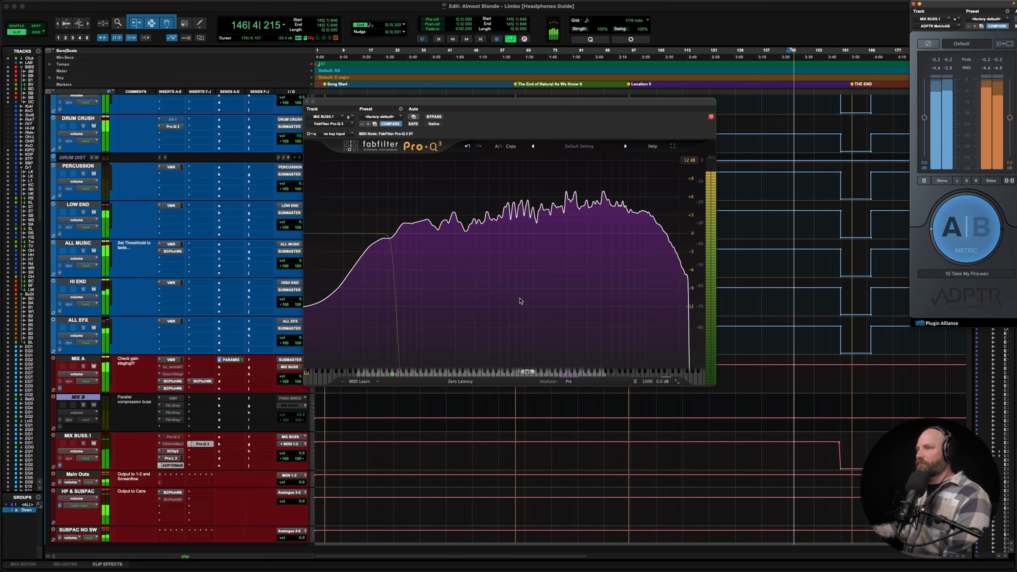
key(space)
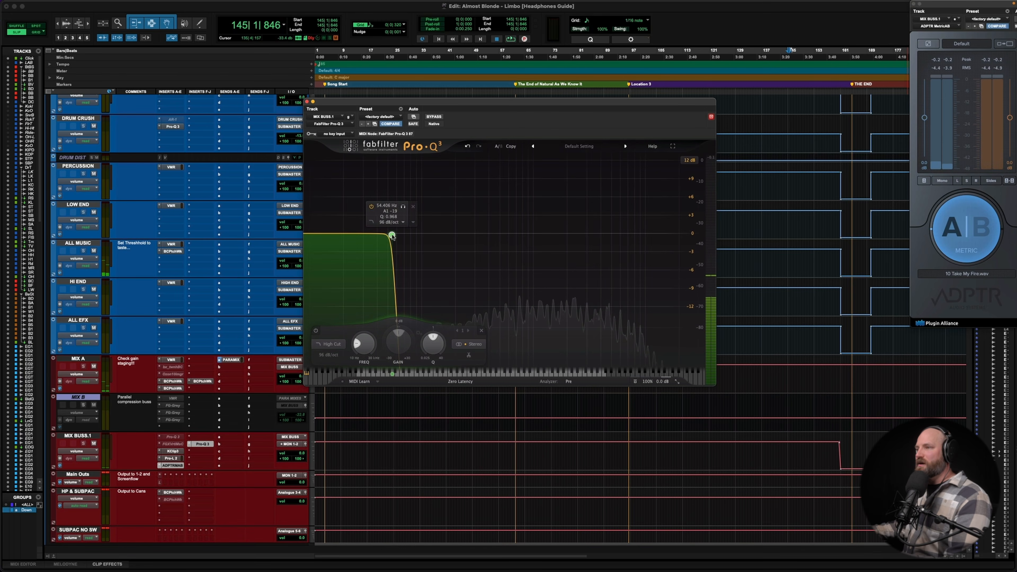
- Raise the high cut to about 88 Hz and compare the mix with the reference, moving the reference's start marker to 3m 10s
drag(391, 235, 416, 236)
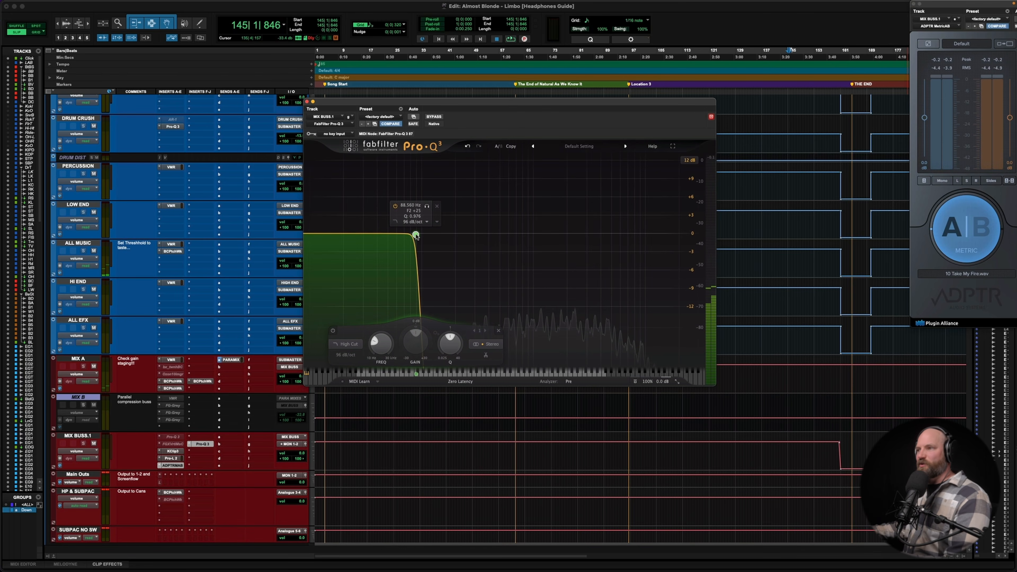
key(space)
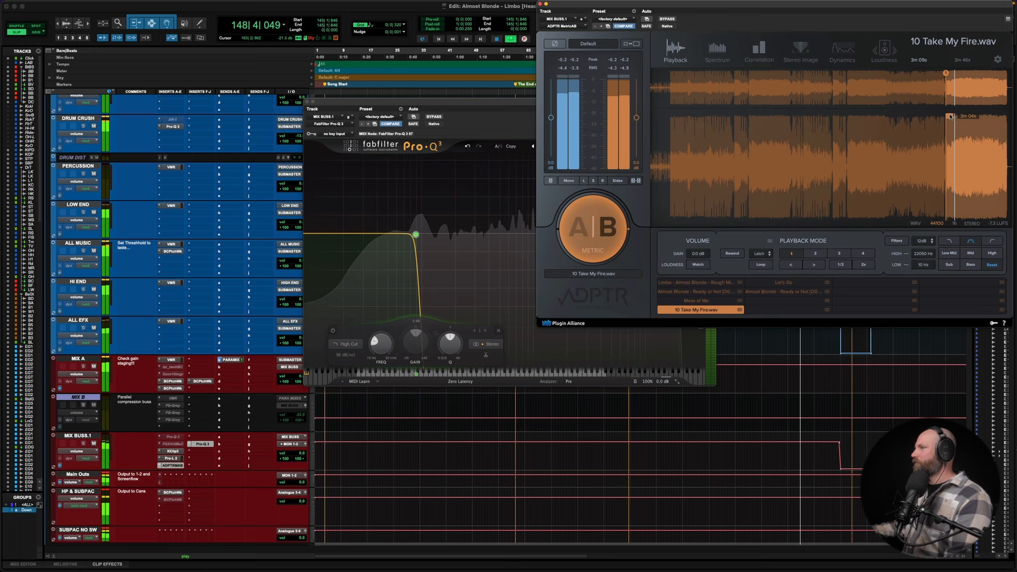
drag(951, 116, 961, 116)
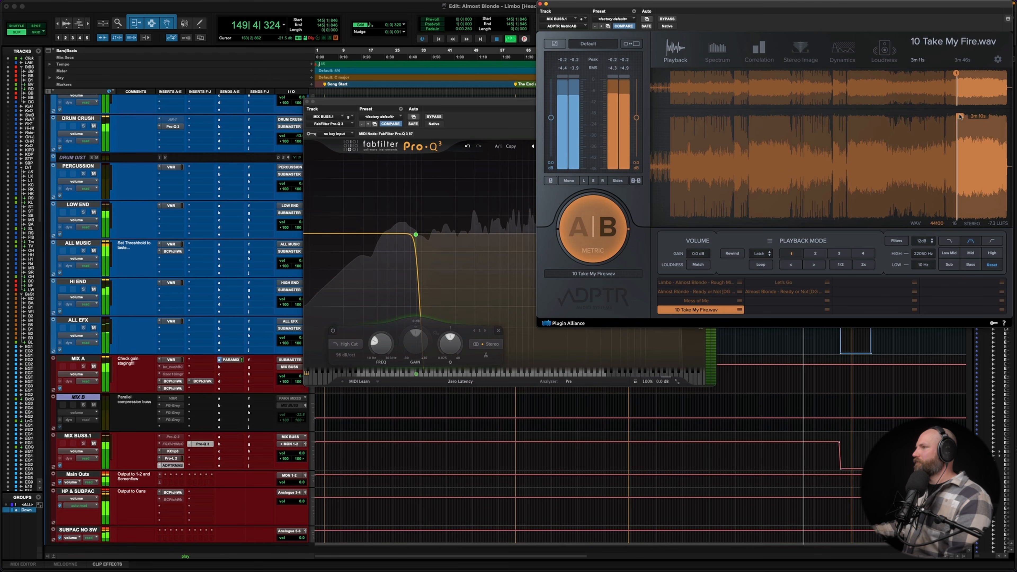
drag(578, 8, 926, 8)
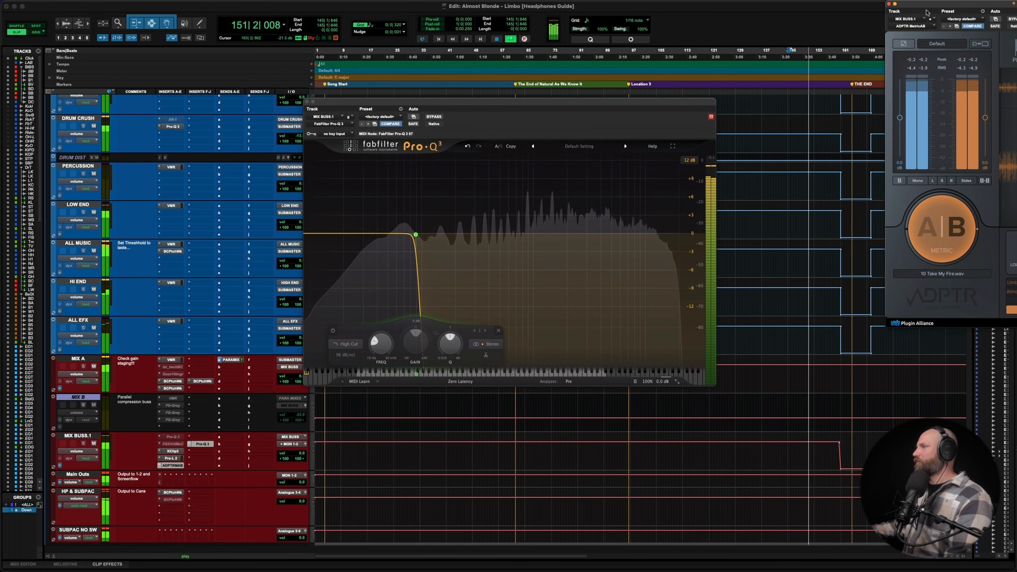
click(925, 240)
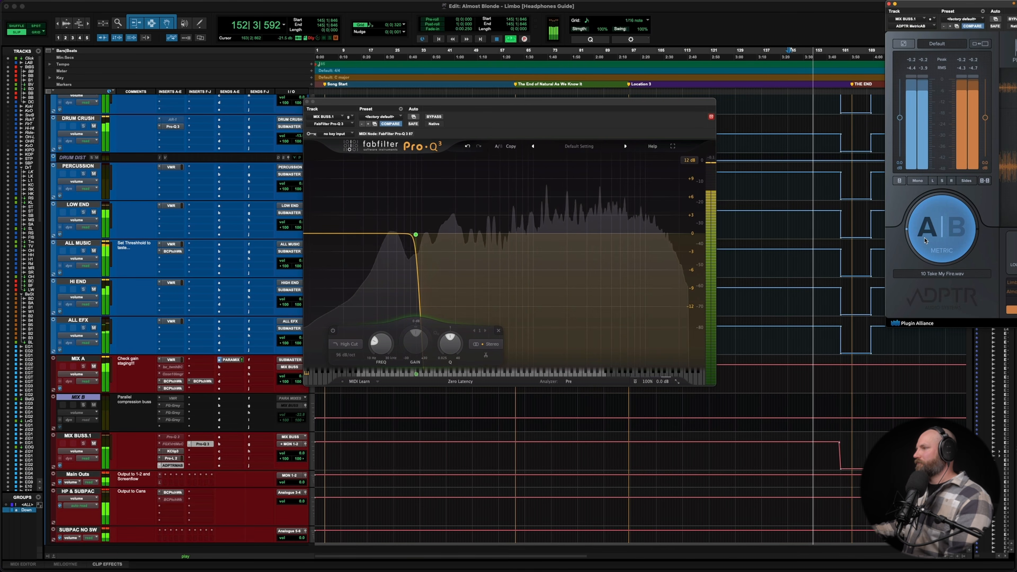
key(space)
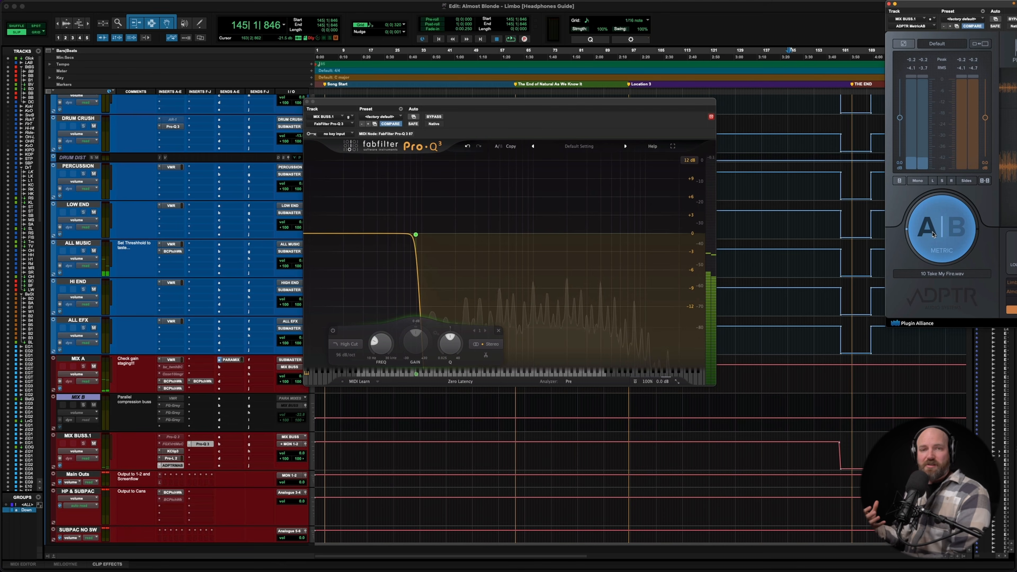
- Raise the high cut to about 158 Hz and compare the low end of the mix and the reference during playback
drag(416, 234, 432, 237)
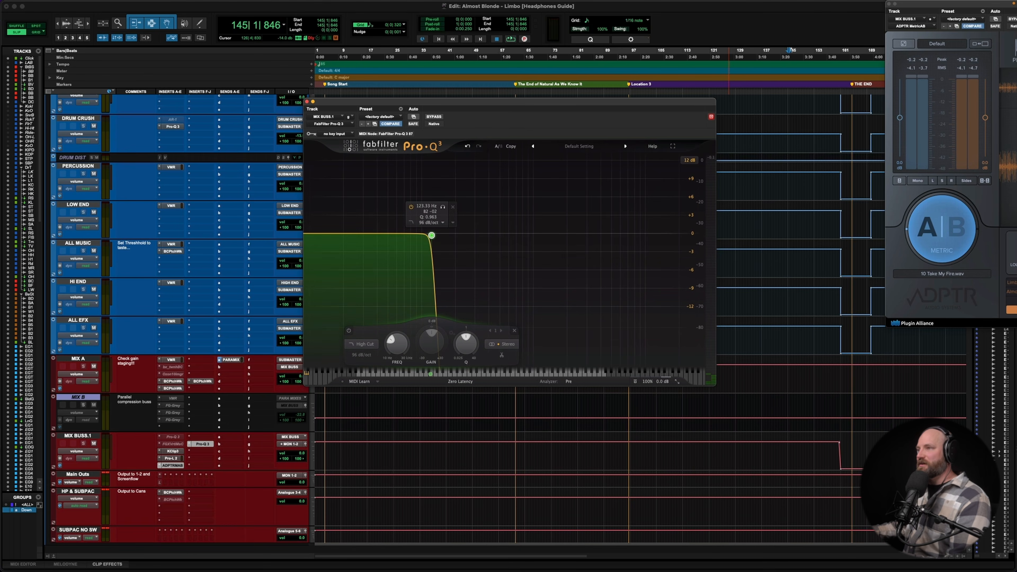
key(space)
drag(432, 235, 444, 236)
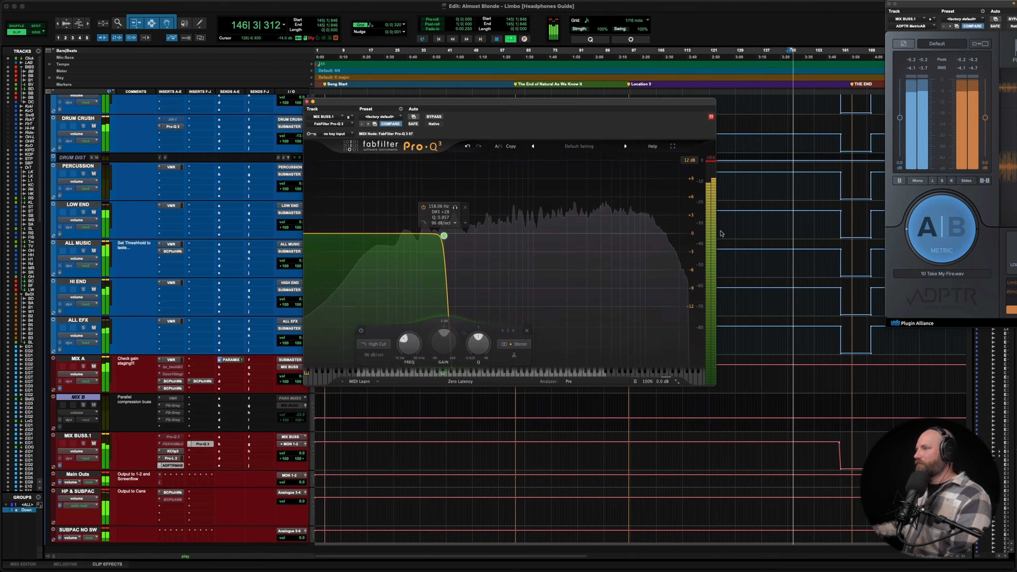
click(939, 232)
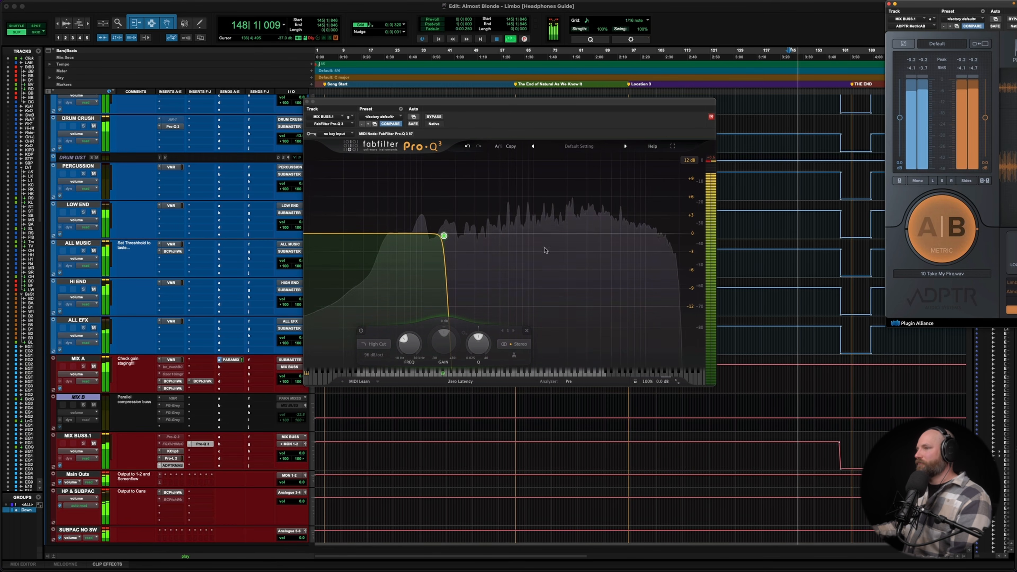
key(space)
- Add a low cut and move the high cut to about 598 Hz to isolate the low mids, comparing mix and reference in that band
double_click(411, 233)
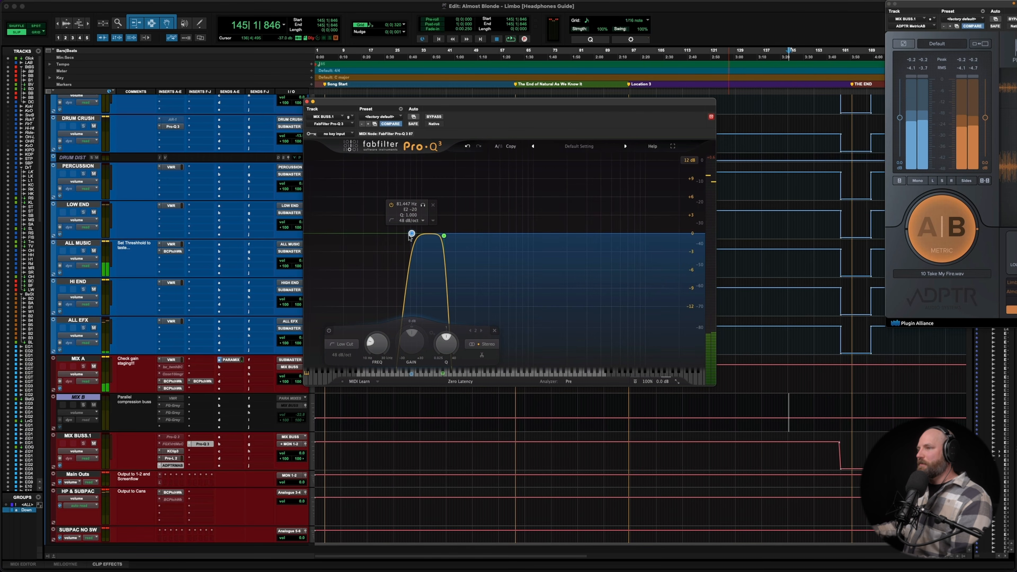
drag(411, 233, 509, 237)
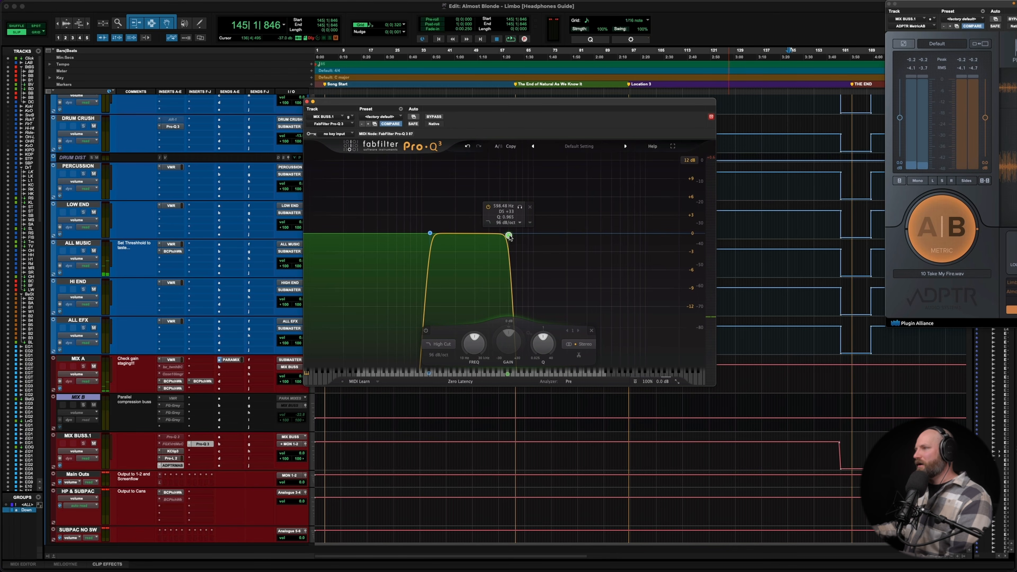
key(space)
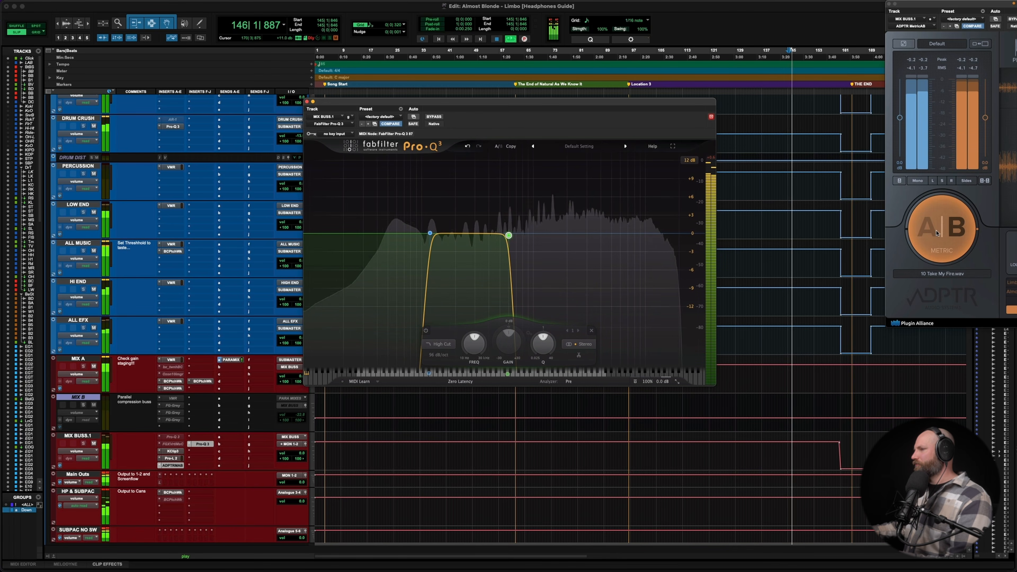
click(936, 232)
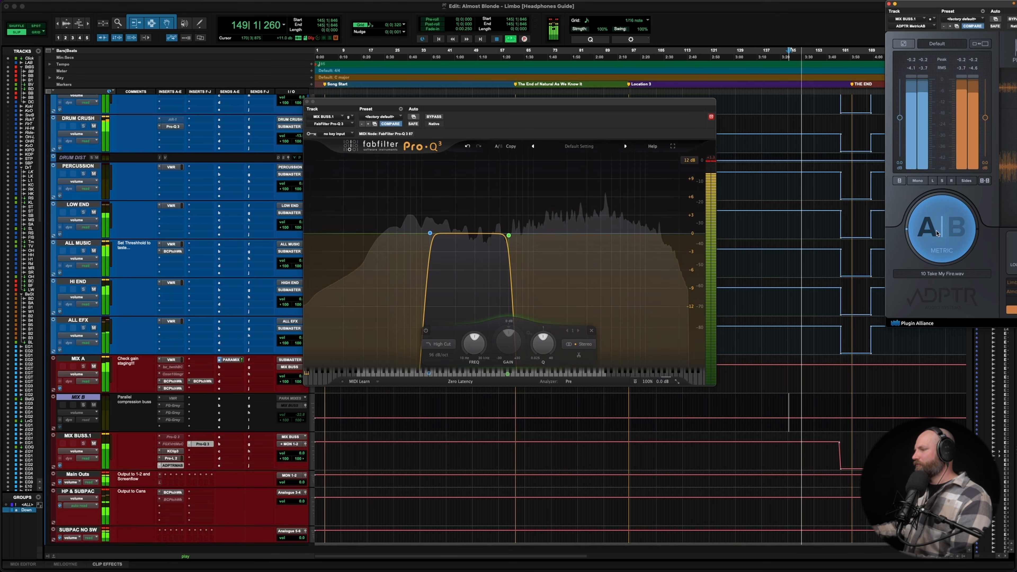
click(936, 232)
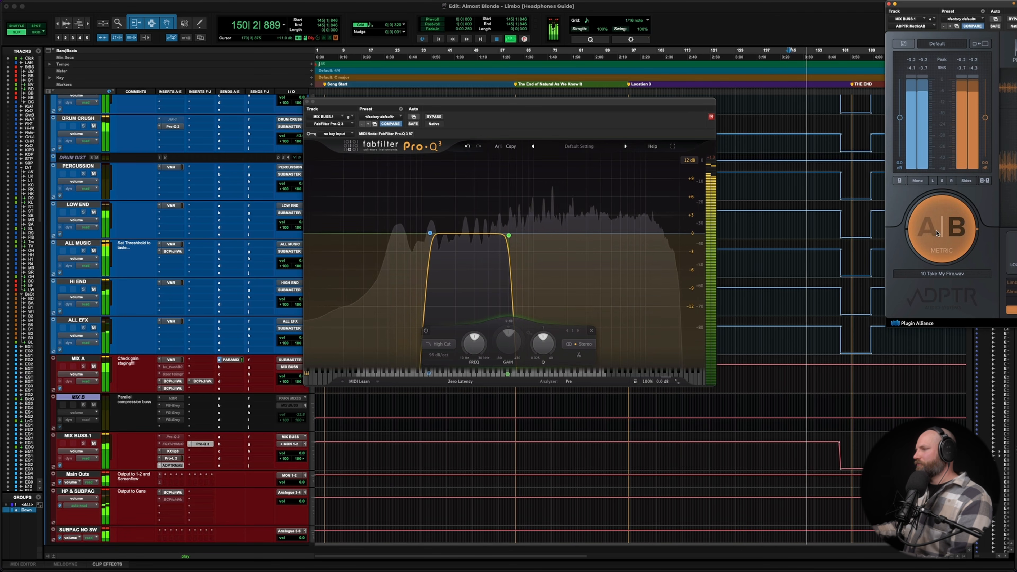
click(936, 232)
key(space)
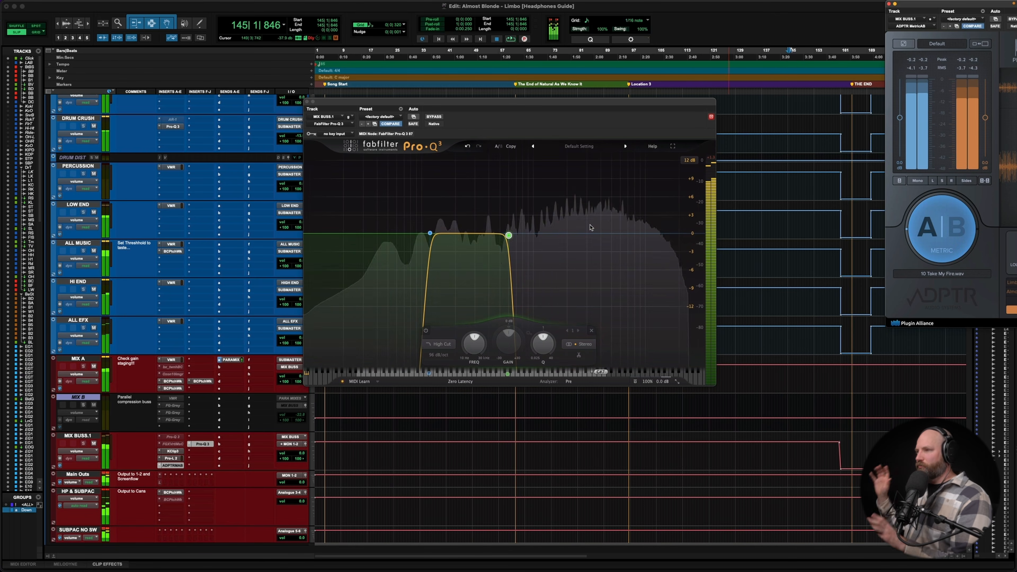
- Shift Pro-Q 3's pass band upward through the mids, ending with the high cut at about 9.8 kHz, and close the EQ window
click(508, 236)
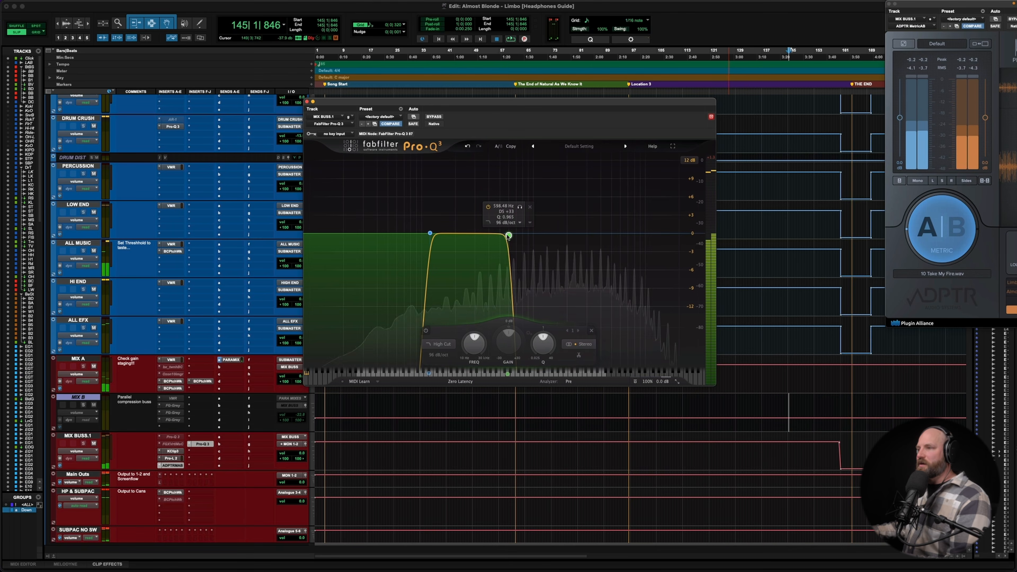
drag(509, 236, 519, 236)
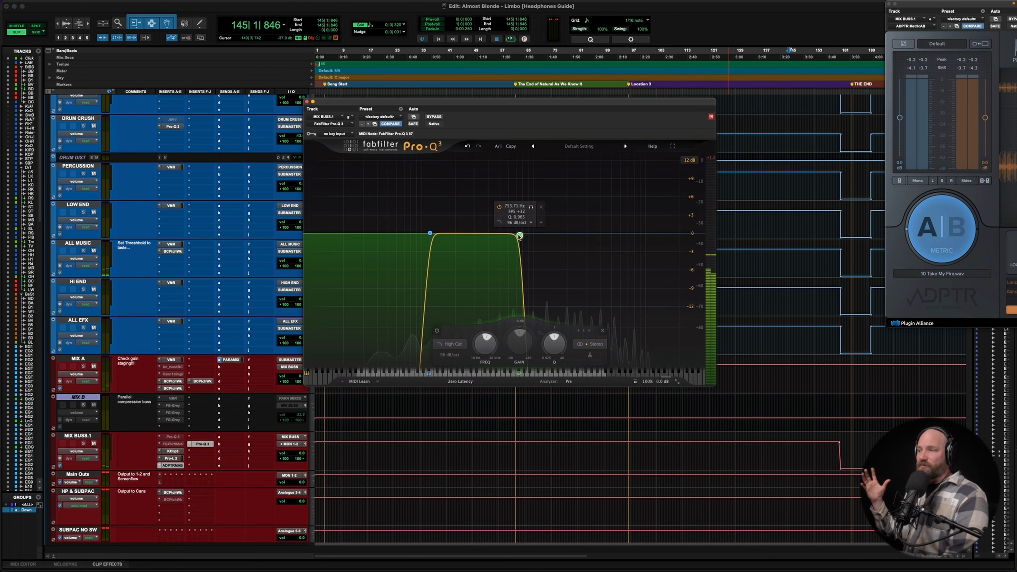
drag(430, 232, 464, 234)
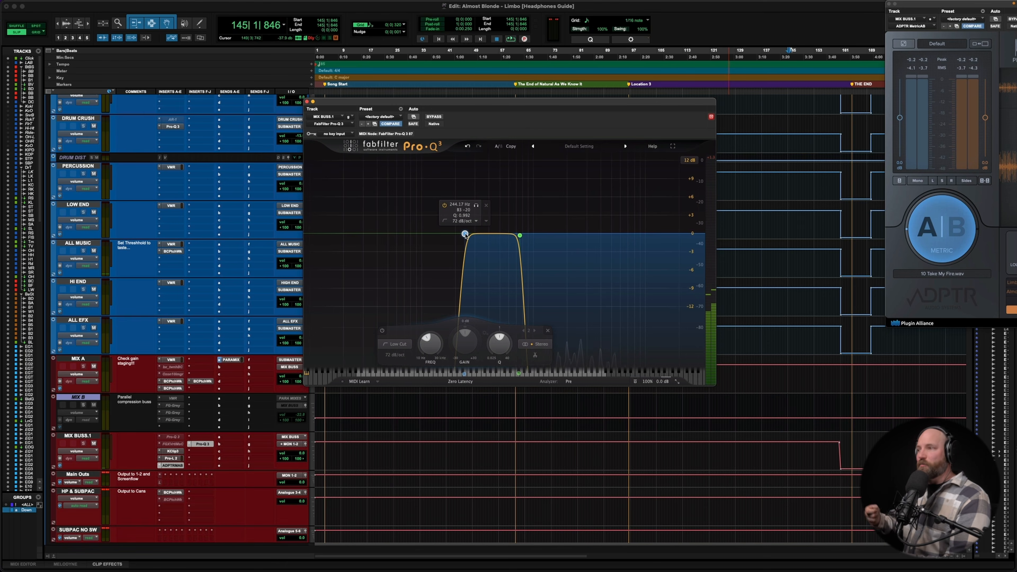
drag(464, 234, 644, 241)
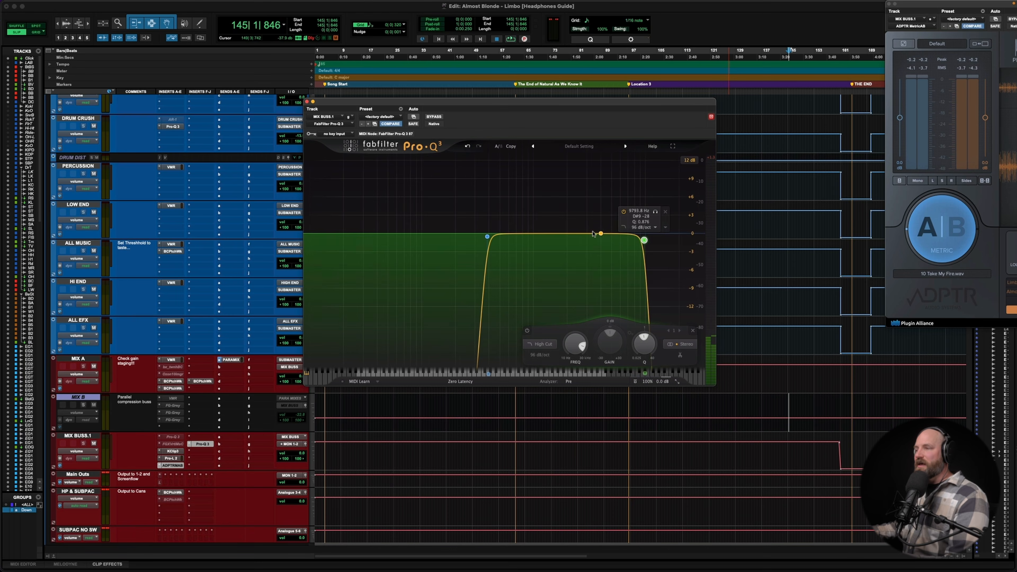
drag(487, 237, 511, 236)
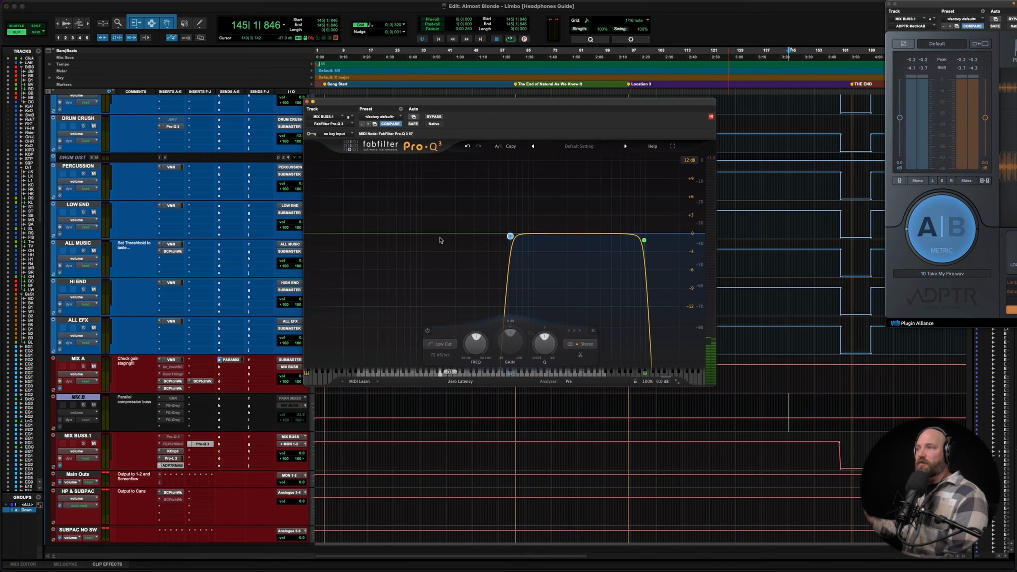
click(307, 102)
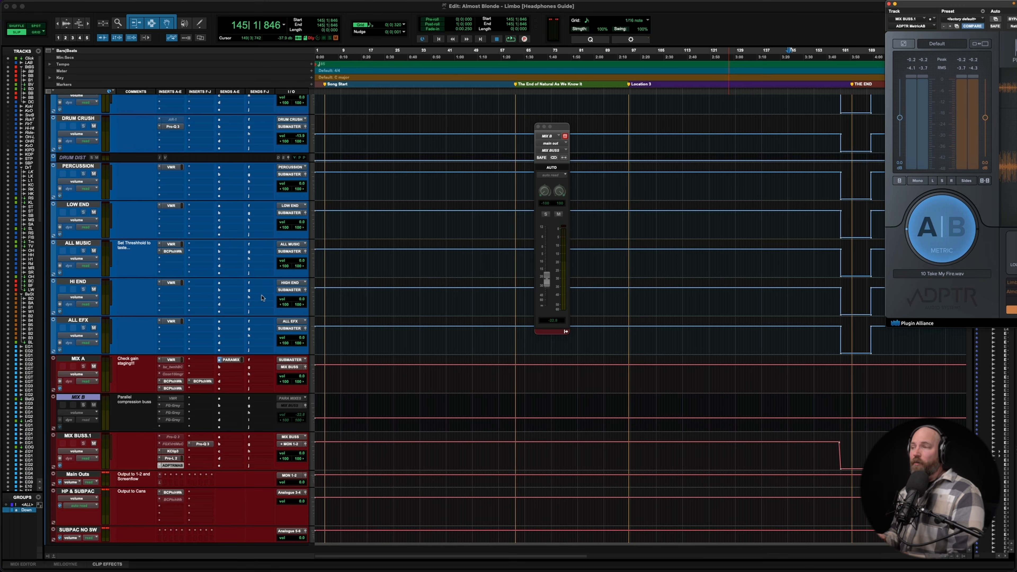